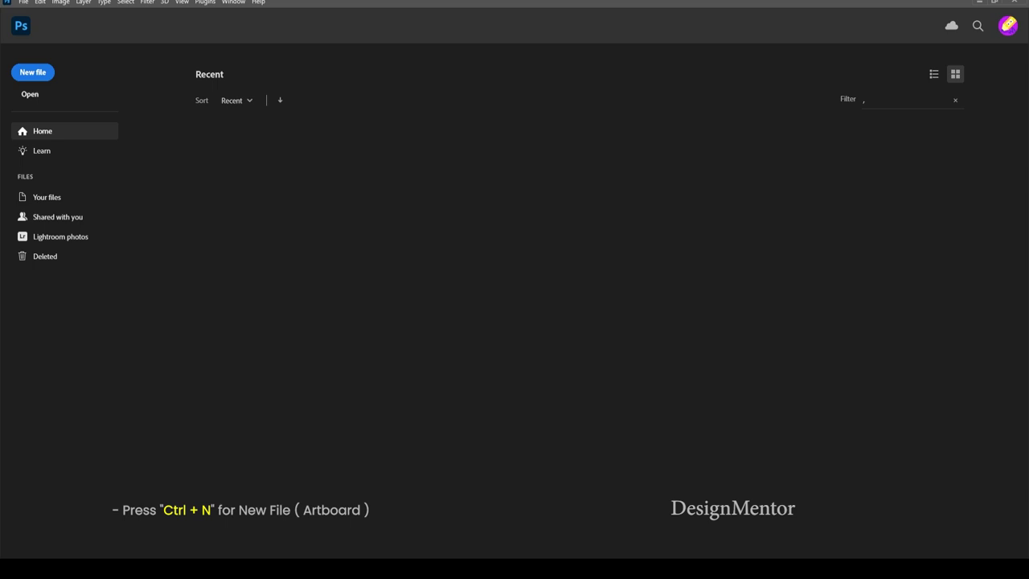
Create a new 1920 × 1080 px document.
{"action": "key", "text": "ctrl+n"}
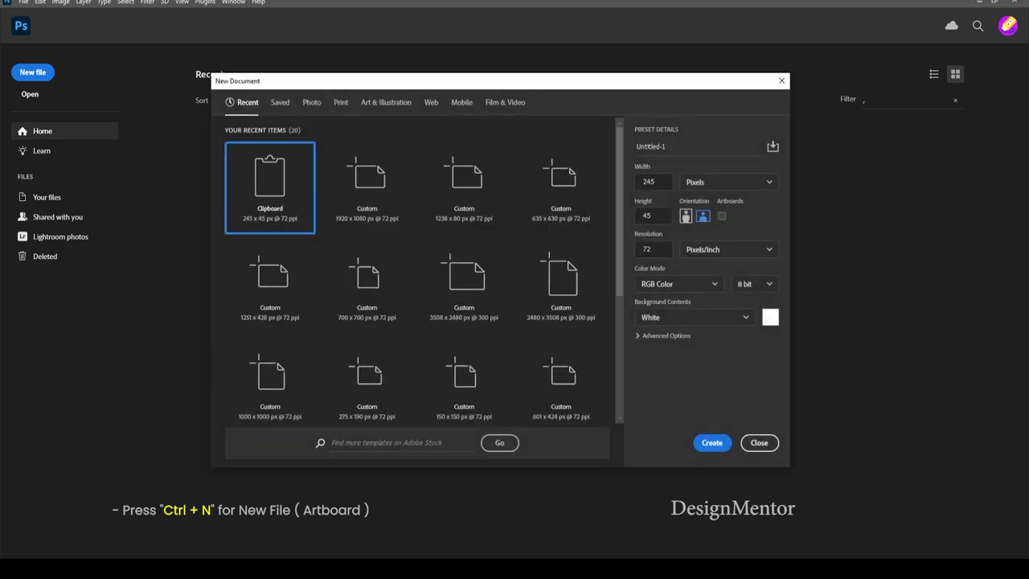
{"action": "left_click", "coordinate": [368, 183]}
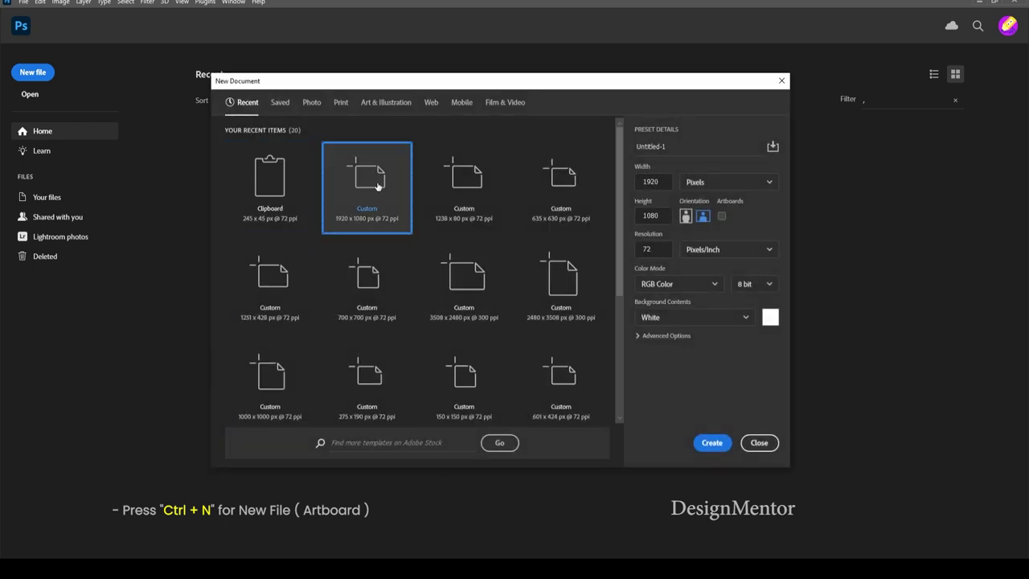
{"action": "left_click", "coordinate": [655, 215]}
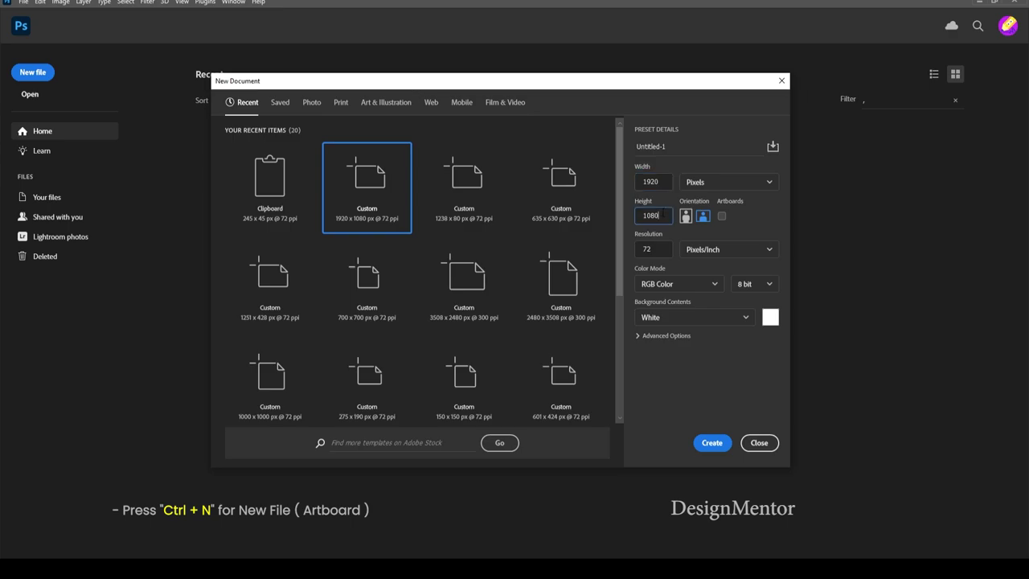
{"action": "left_click", "coordinate": [718, 445]}
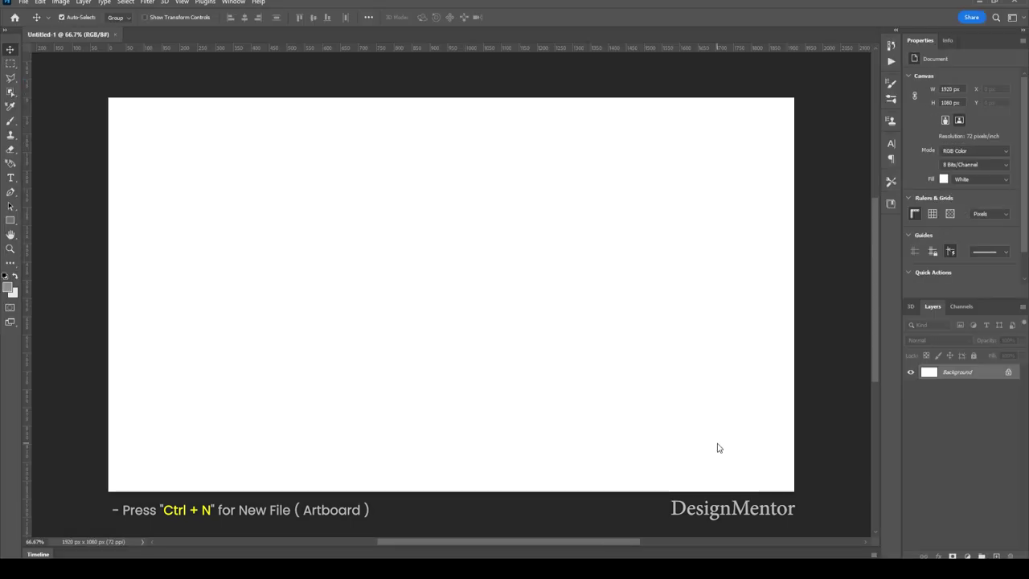
Paste the grey swatch row at top-right and fill the Background with the sampled light grey.
{"action": "key", "text": "ctrl+v"}
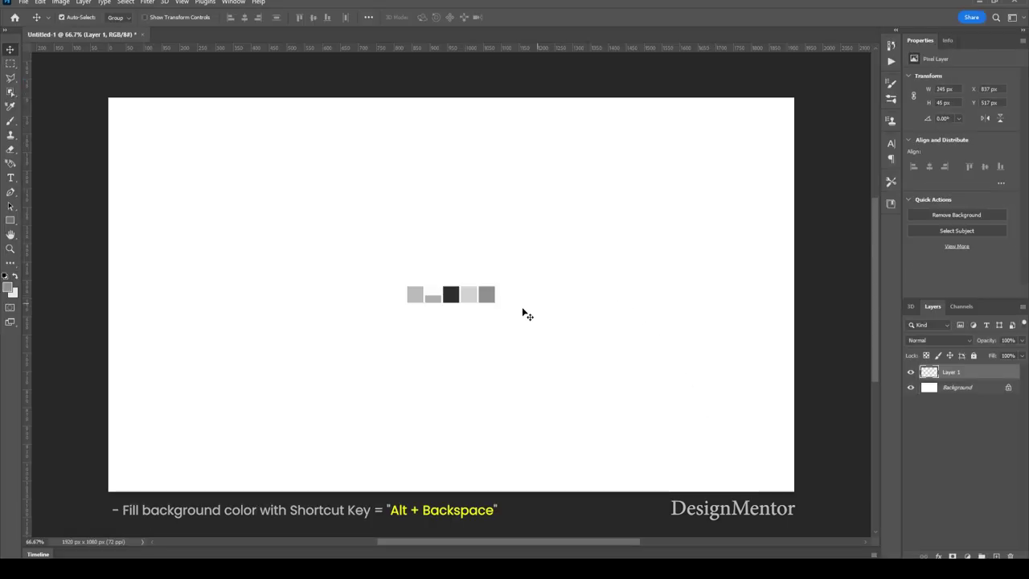
{"action": "left_click_drag", "start_coordinate": [488, 300], "coordinate": [784, 119]}
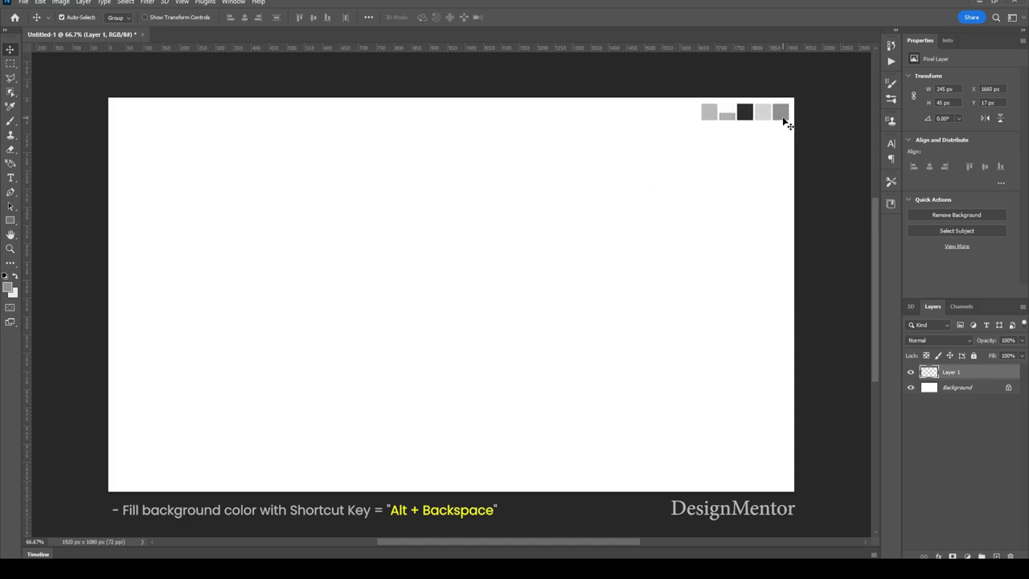
{"action": "key", "text": "i"}
{"action": "left_click", "coordinate": [709, 111]}
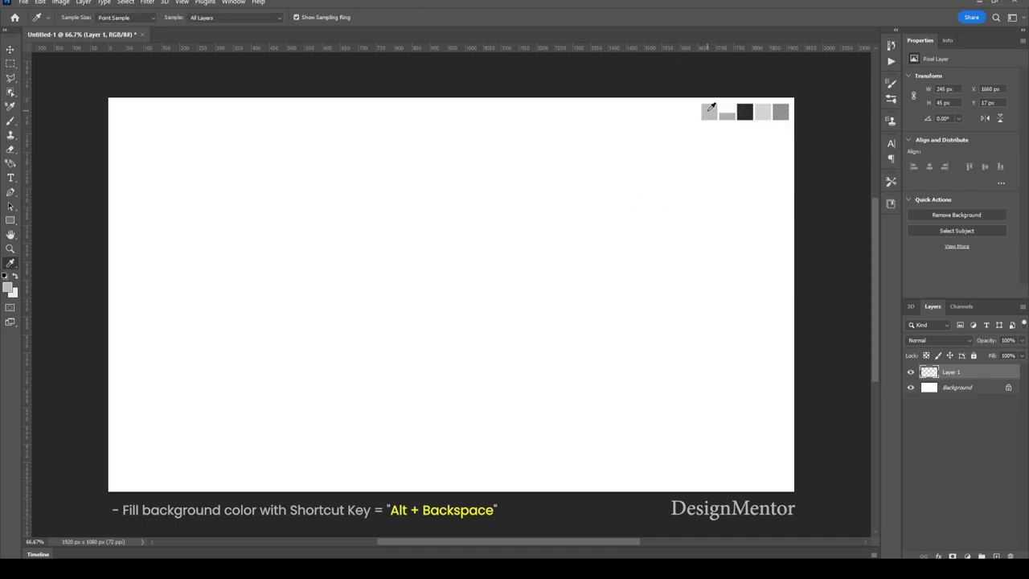
{"action": "left_click", "coordinate": [964, 389]}
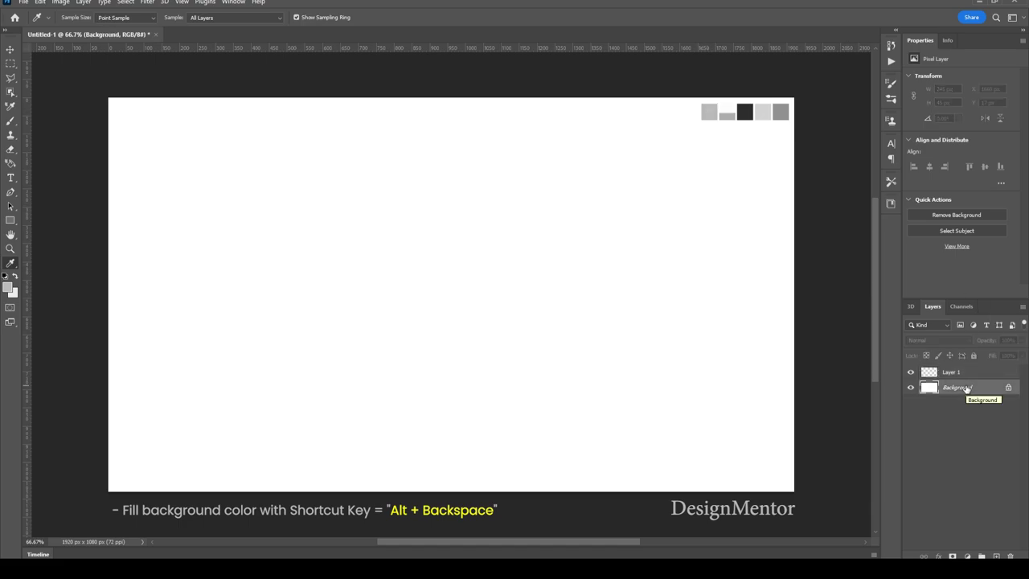
{"action": "key", "text": "alt+BackSpace"}
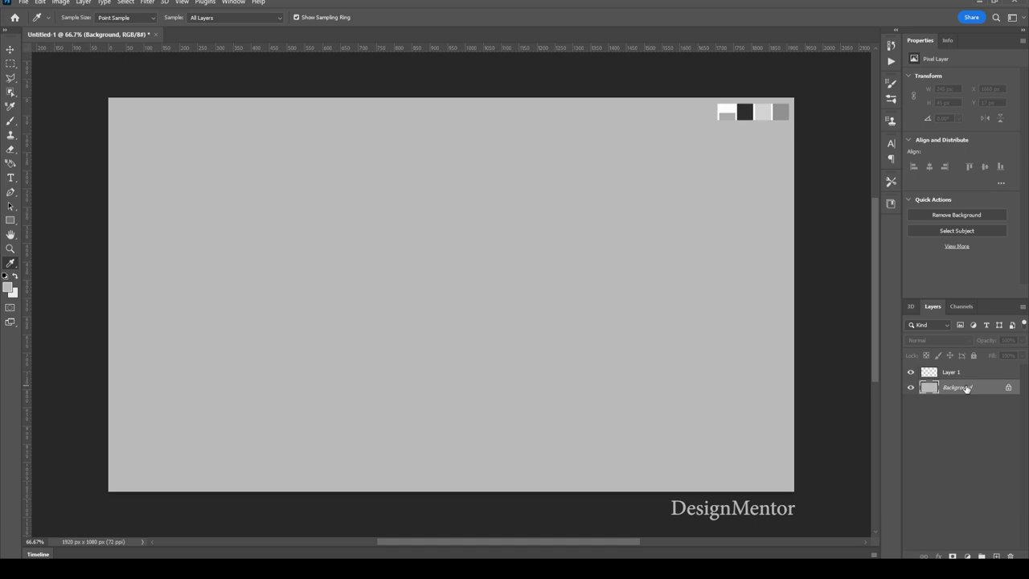
{"action": "left_click", "coordinate": [727, 107]}
Draw a 700 × 700 px white circle with the Ellipse Tool.
{"action": "left_click", "coordinate": [10, 220]}
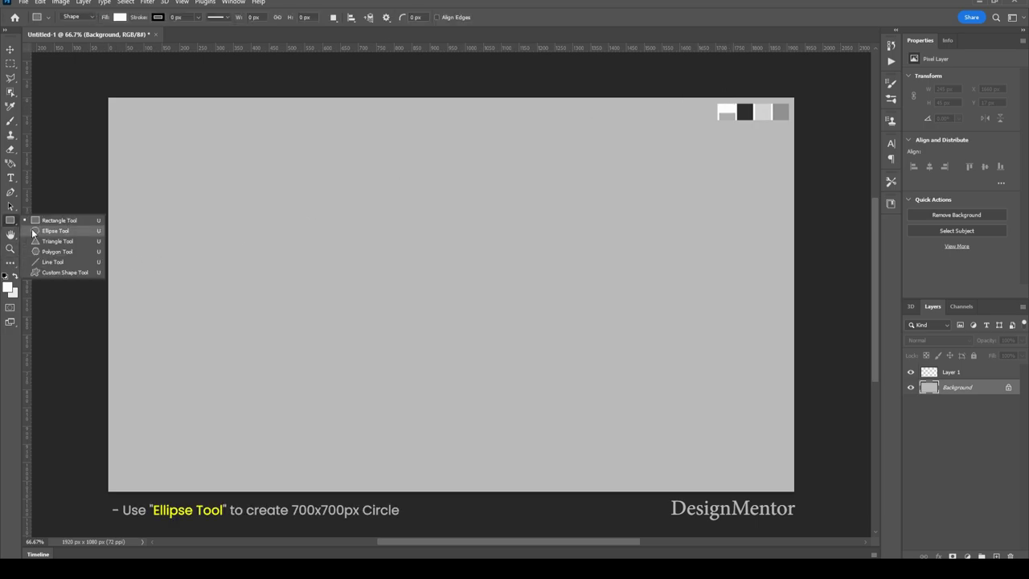
{"action": "left_click", "coordinate": [48, 232]}
{"action": "left_click", "coordinate": [446, 273]}
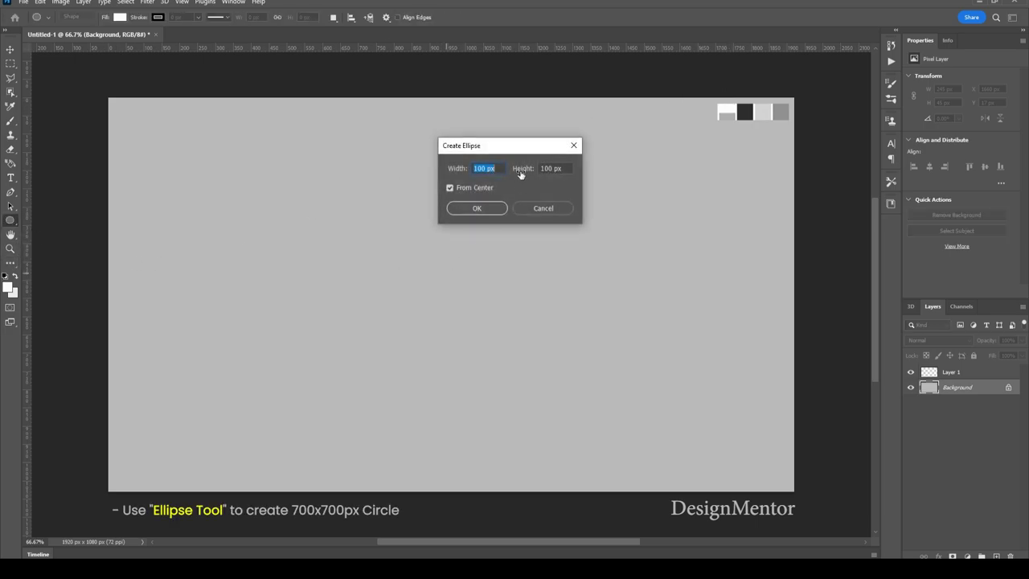
{"action": "type", "text": "70"}
{"action": "type", "text": "0"}
{"action": "key", "text": "Tab"}
{"action": "type", "text": "700"}
{"action": "key", "text": "Return"}
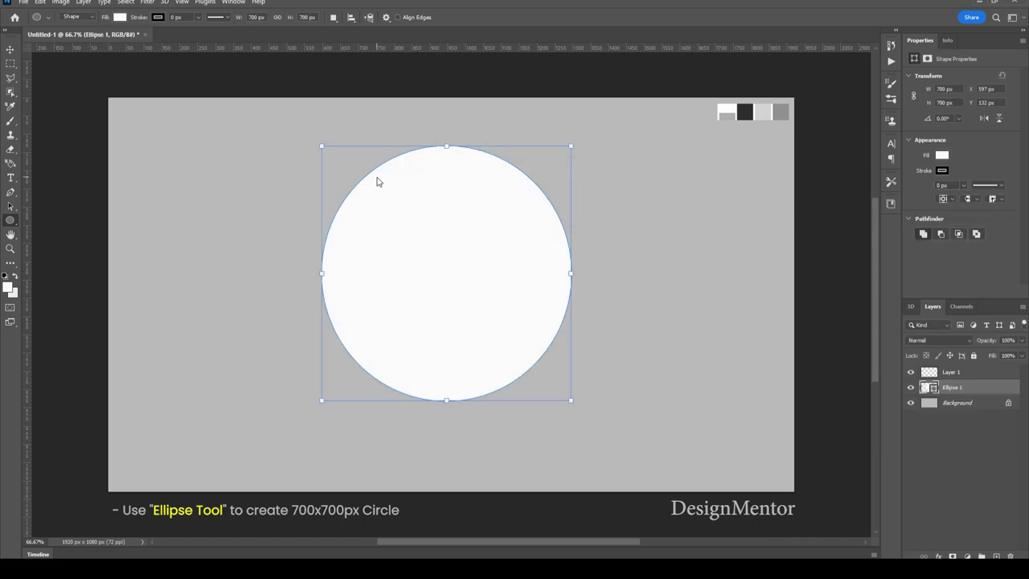
Centre the circle horizontally and vertically on the canvas.
{"action": "key", "text": "v"}
{"action": "key", "text": "ctrl+a"}
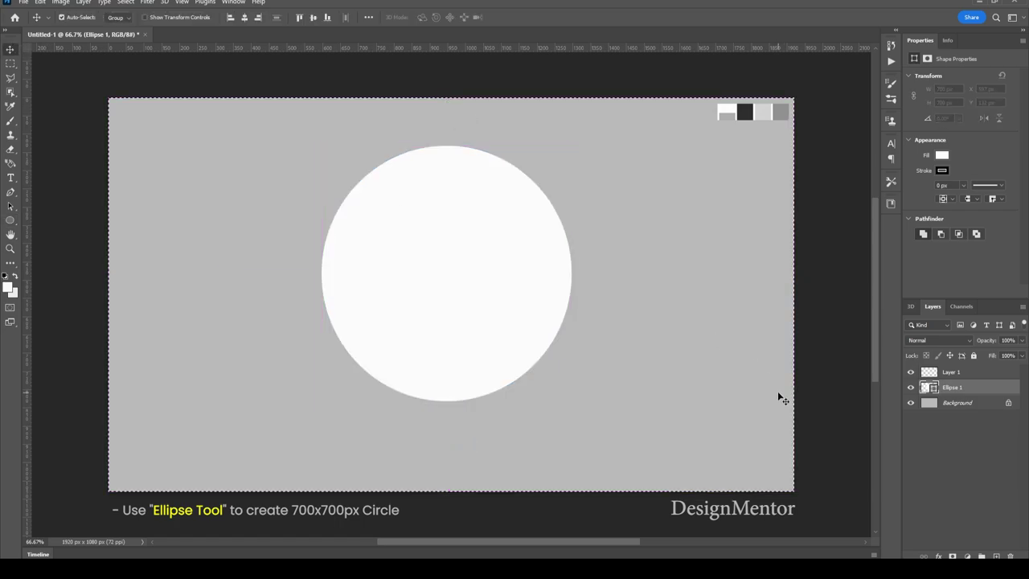
{"action": "left_click", "coordinate": [245, 17]}
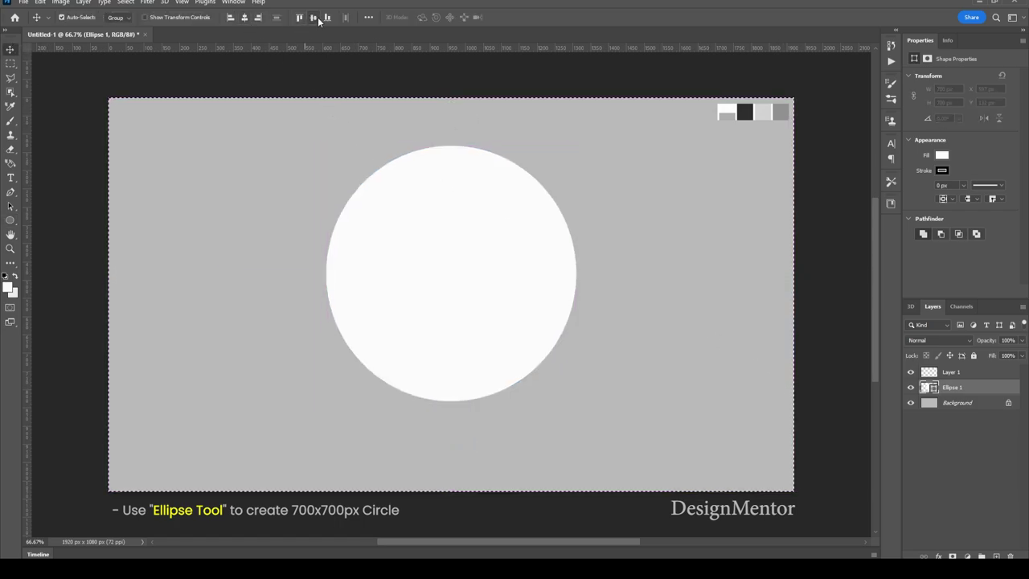
{"action": "left_click", "coordinate": [312, 17]}
{"action": "key", "text": "ctrl+d"}
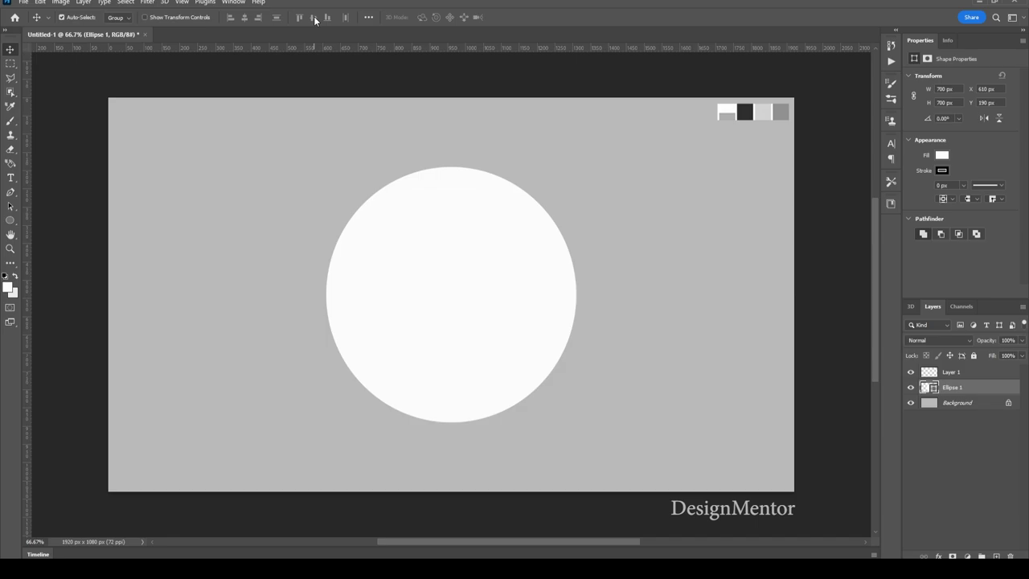
Add a Gradient Overlay to Ellipse 1 with its left stop set to near-white.
{"action": "right_click", "coordinate": [956, 392]}
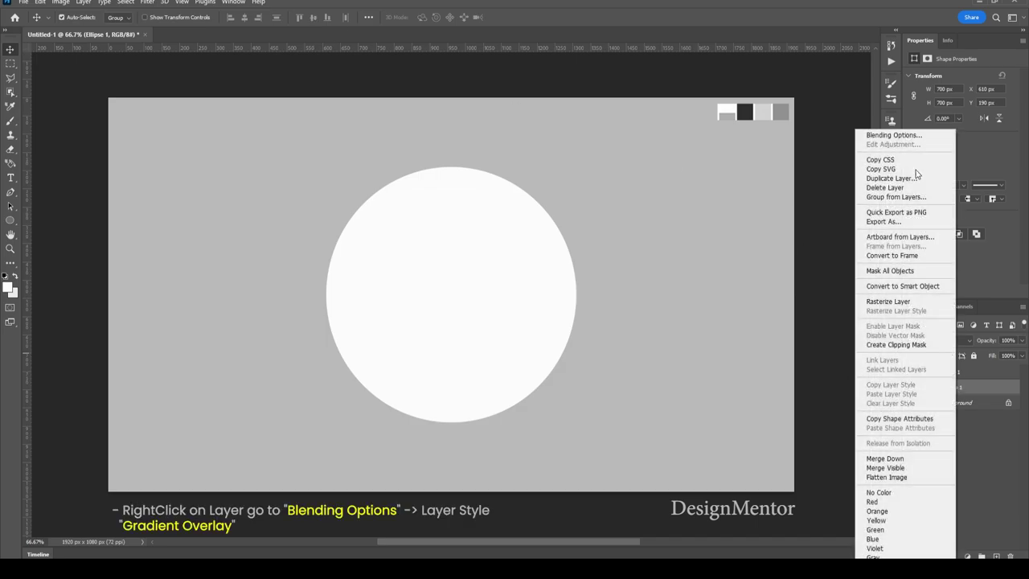
{"action": "left_click", "coordinate": [890, 136]}
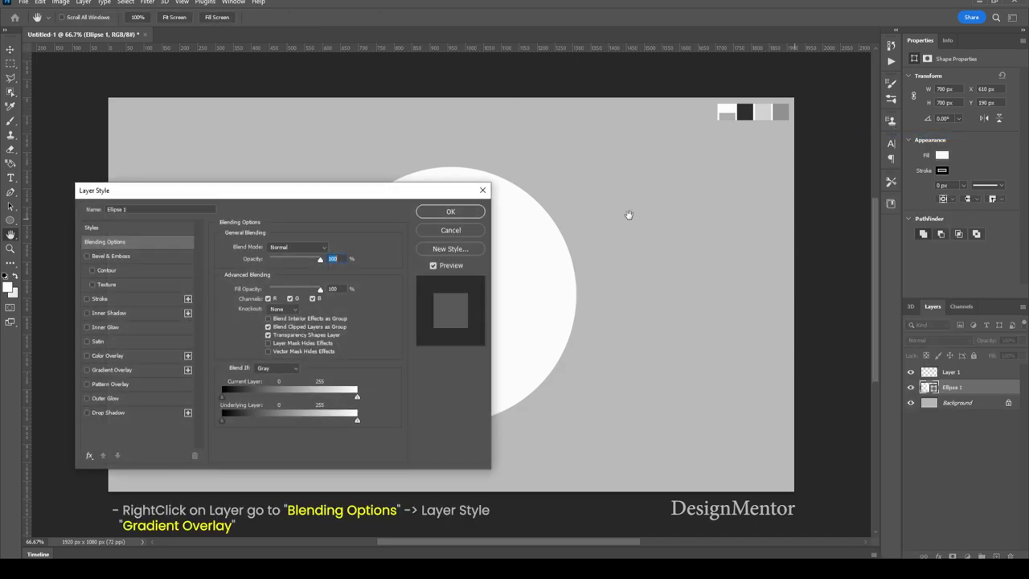
{"action": "left_click_drag", "start_coordinate": [431, 199], "coordinate": [885, 227]}
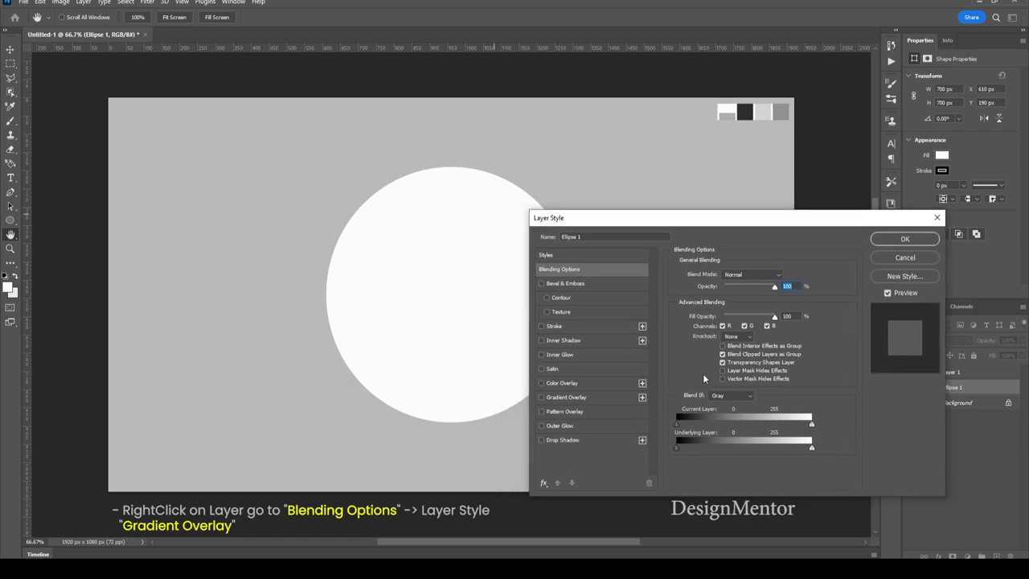
{"action": "left_click", "coordinate": [596, 398]}
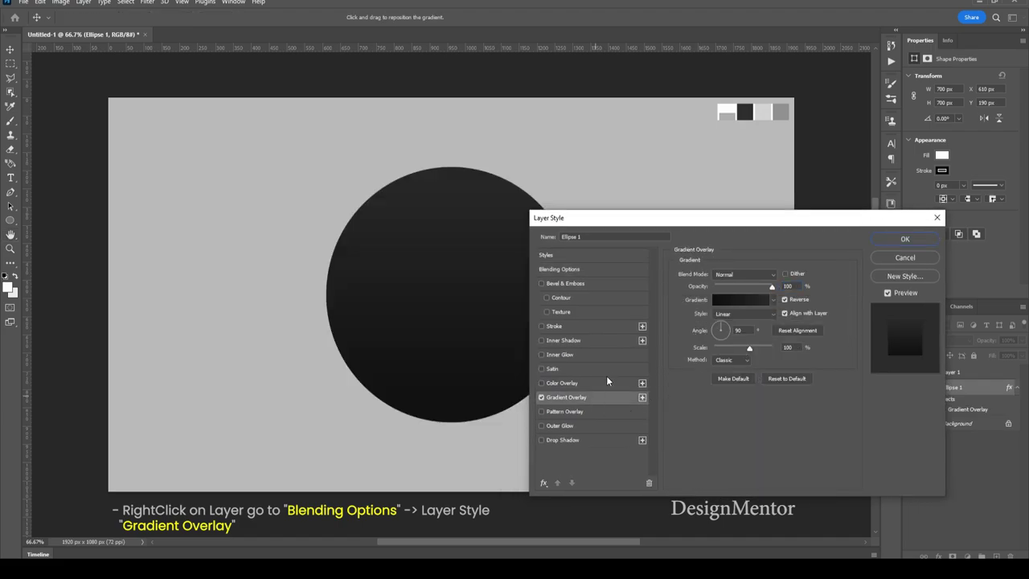
{"action": "left_click", "coordinate": [739, 300]}
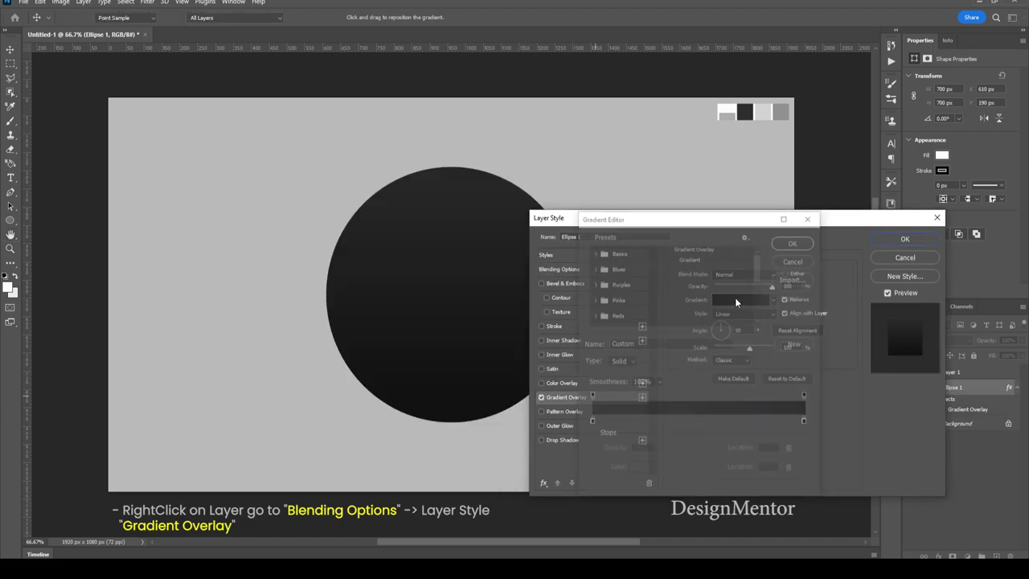
{"action": "left_click", "coordinate": [590, 423]}
{"action": "left_click", "coordinate": [639, 469]}
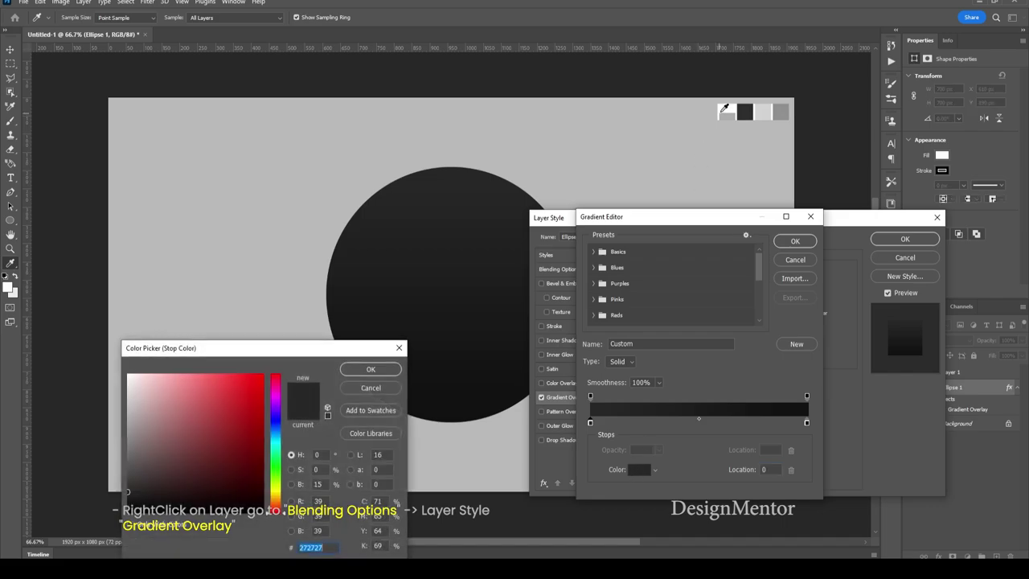
{"action": "left_click", "coordinate": [725, 110]}
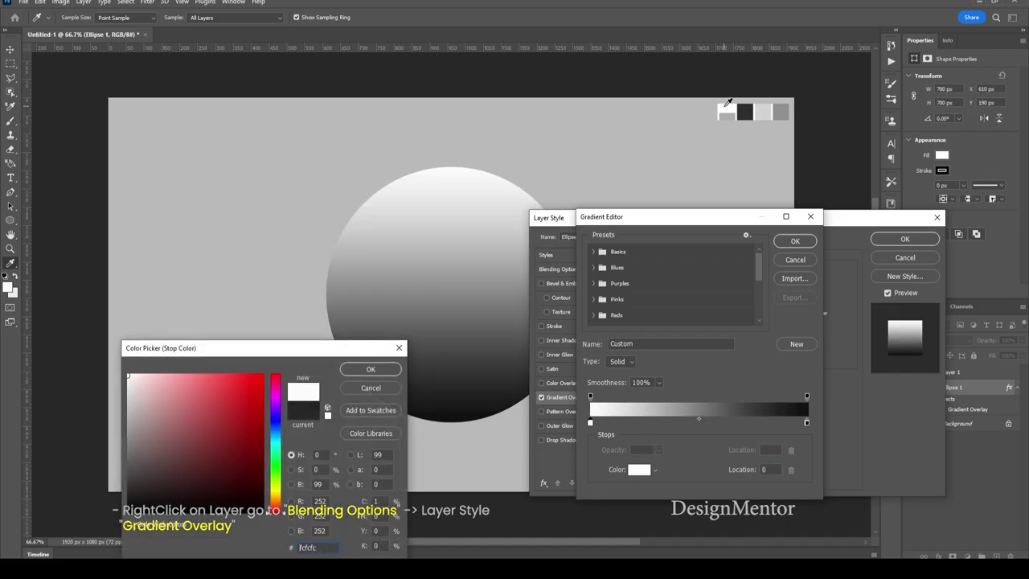
{"action": "left_click", "coordinate": [370, 369]}
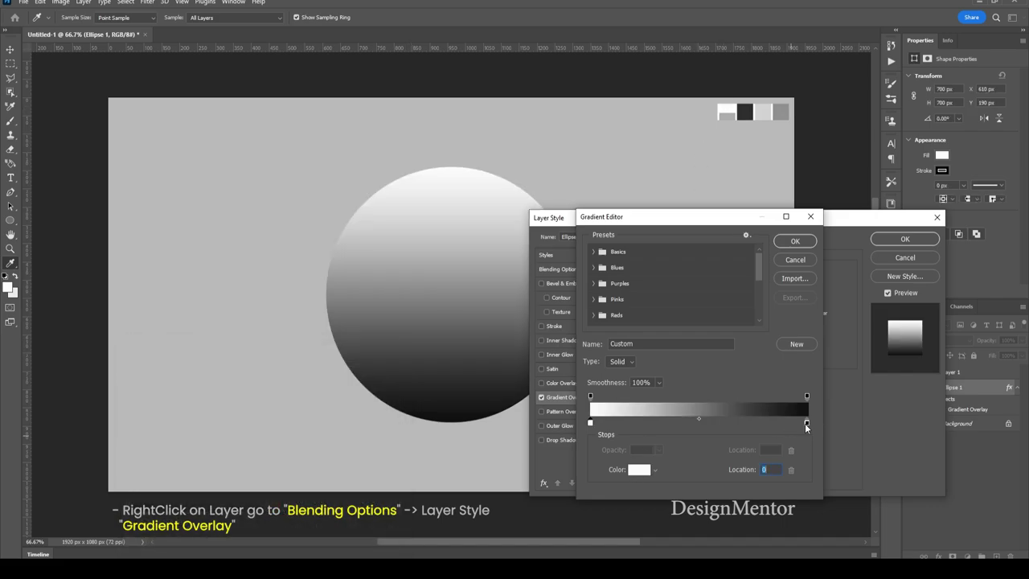
Set the right gradient stop to light grey and apply the overlay.
{"action": "left_click", "coordinate": [806, 423]}
{"action": "mouse_move", "coordinate": [805, 423]}
{"action": "left_mouse_down"}
{"action": "mouse_move", "coordinate": [796, 421]}
{"action": "mouse_move", "coordinate": [807, 422]}
{"action": "left_mouse_up"}
{"action": "left_click", "coordinate": [640, 469]}
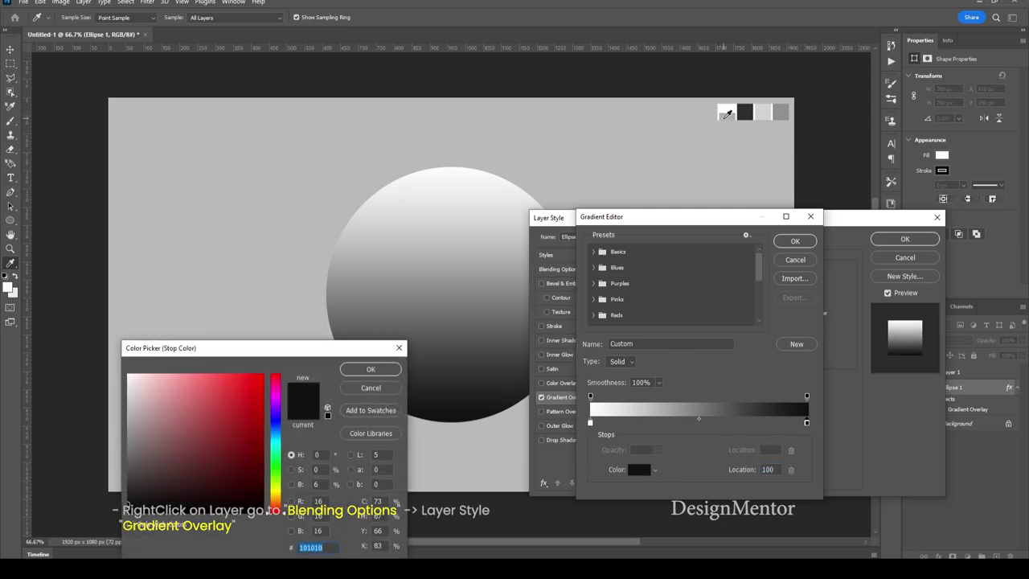
{"action": "left_click", "coordinate": [726, 114]}
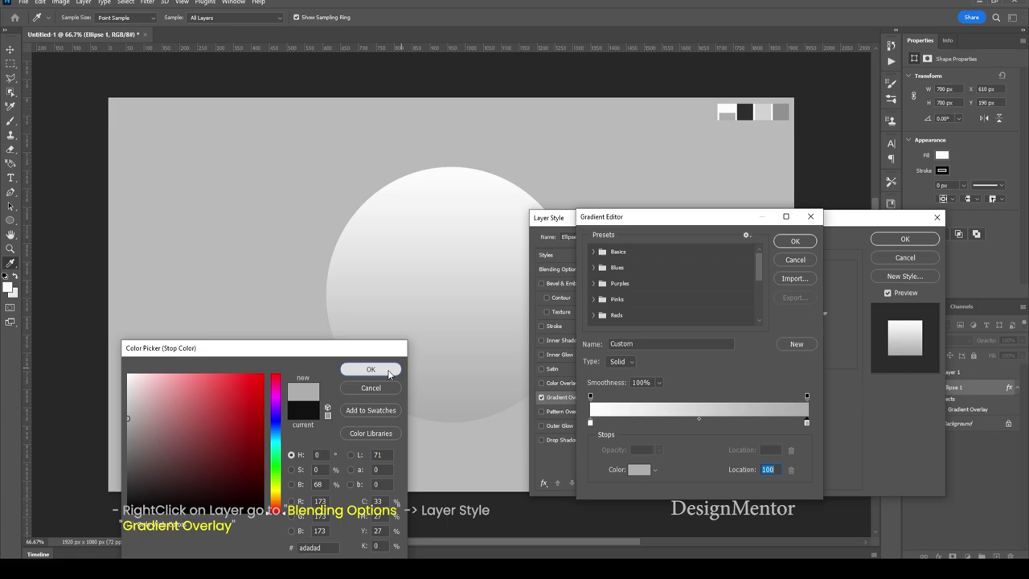
{"action": "left_click", "coordinate": [390, 373]}
{"action": "left_click", "coordinate": [798, 241]}
{"action": "left_click", "coordinate": [894, 236]}
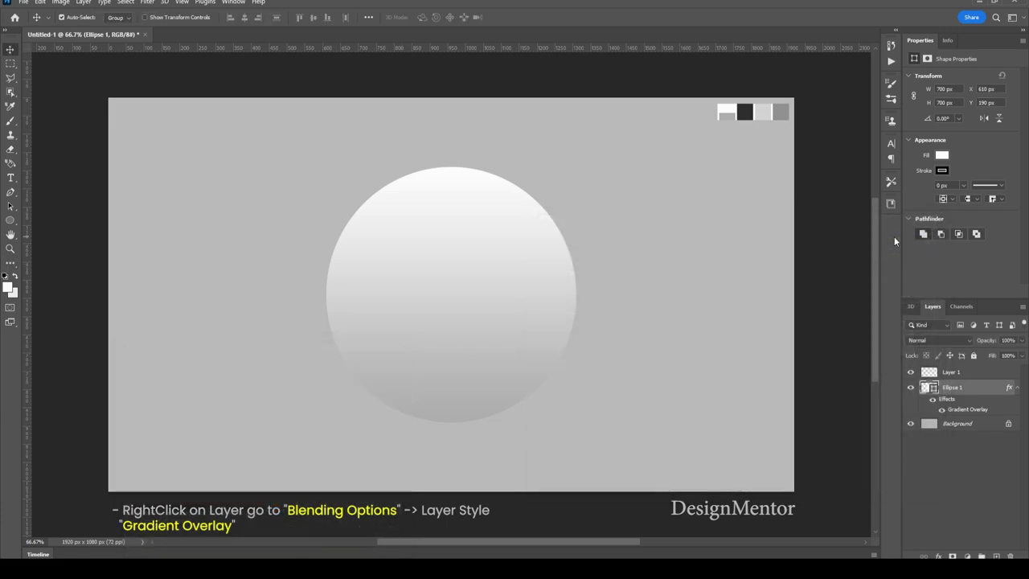
Sample the dark swatch and draw a 750 × 750 px circle above the Background.
{"action": "left_click", "coordinate": [1017, 389]}
{"action": "left_click", "coordinate": [964, 405]}
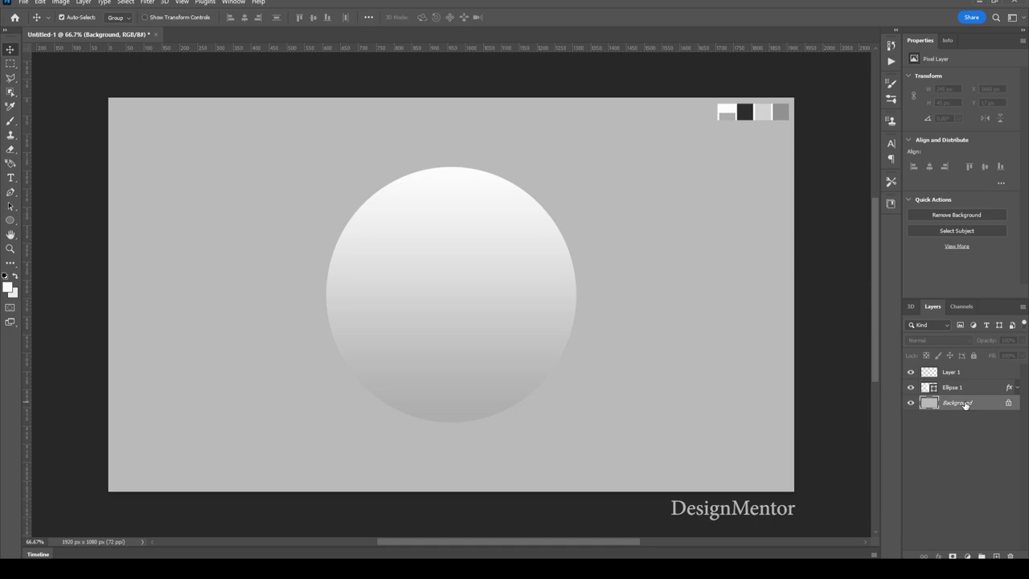
{"action": "key", "text": "i"}
{"action": "left_click", "coordinate": [744, 112]}
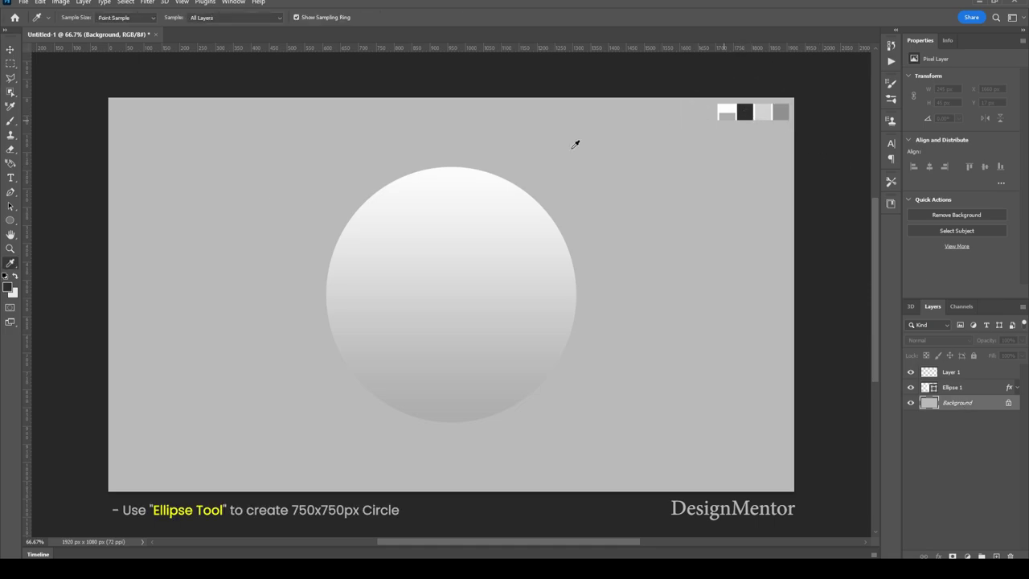
{"action": "left_click", "coordinate": [11, 221]}
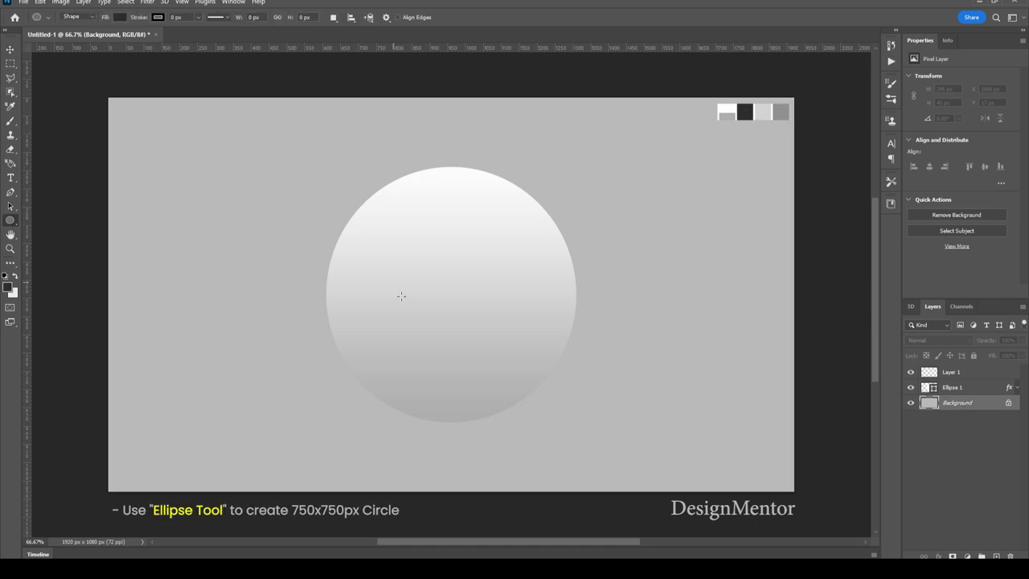
{"action": "left_click", "coordinate": [445, 295]}
{"action": "type", "text": "750"}
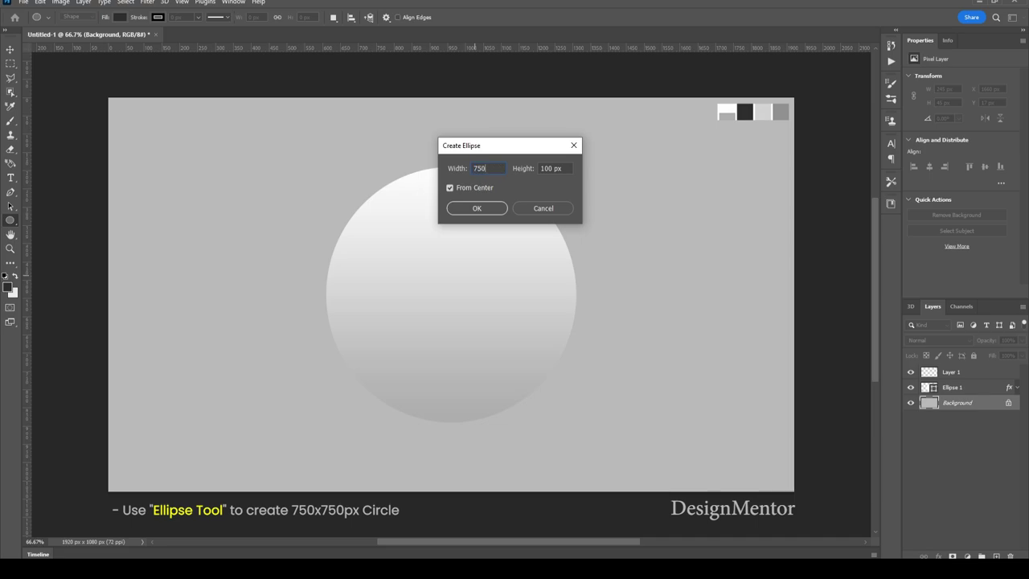
{"action": "key", "text": "Tab"}
{"action": "type", "text": "7"}
{"action": "key", "text": "Return"}
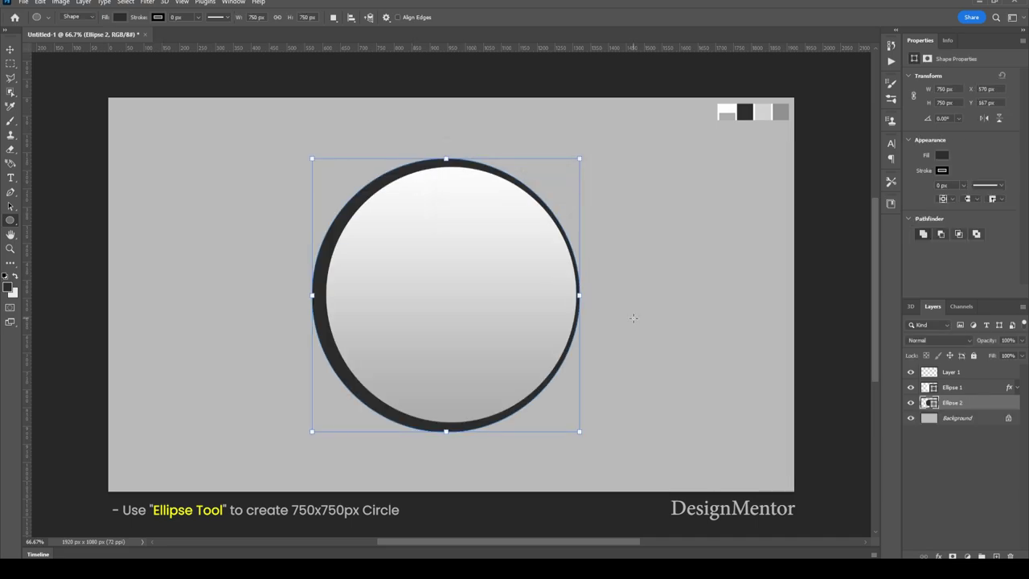
Align the dark circle to the canvas centre.
{"action": "left_click", "coordinate": [11, 50]}
{"action": "key", "text": "ctrl+a"}
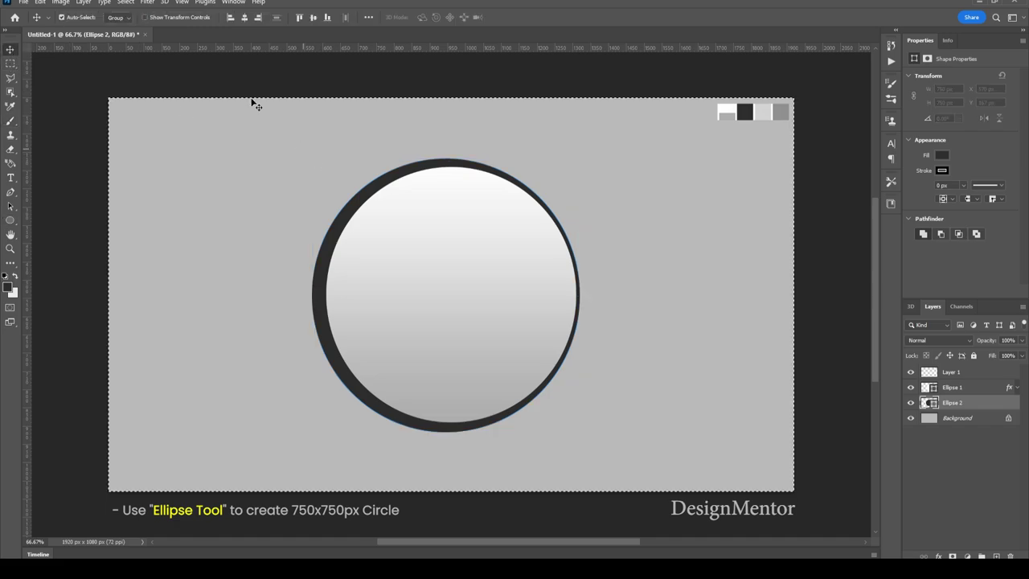
{"action": "left_click", "coordinate": [313, 17]}
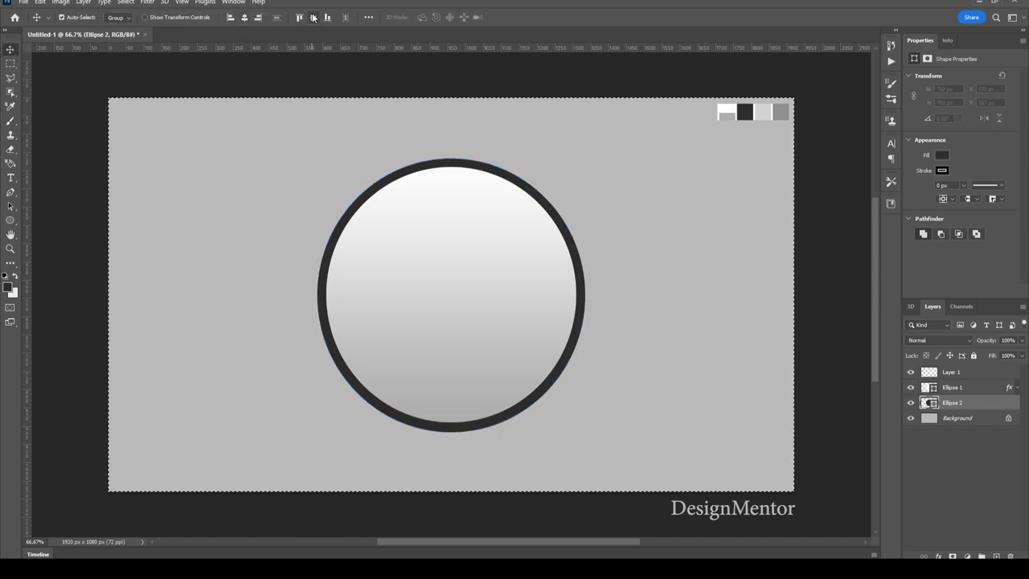
{"action": "key", "text": "ctrl+d"}
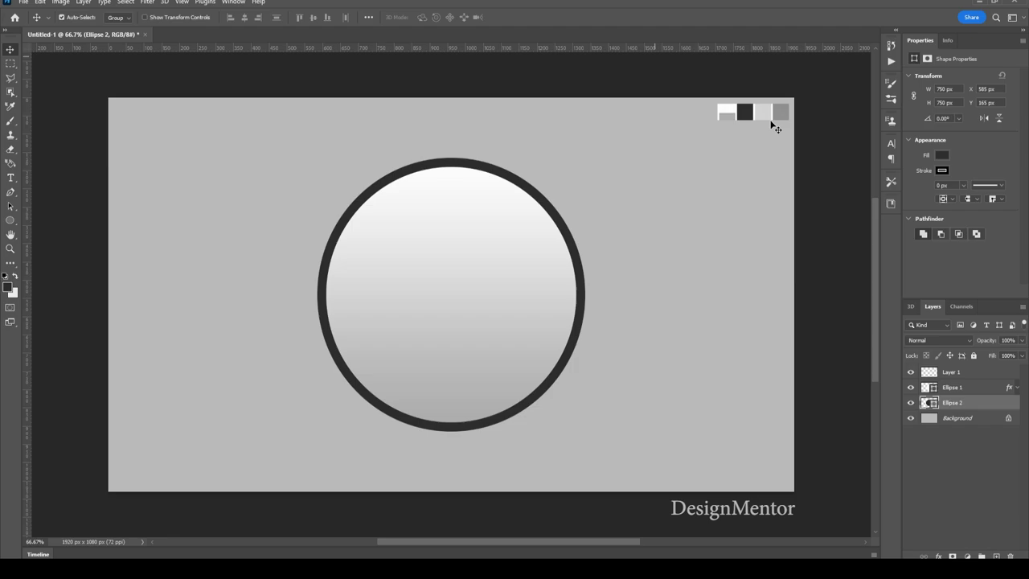
Add a Gradient Overlay to Ellipse 2 with the right stop set to the dark swatch.
{"action": "right_click", "coordinate": [986, 402]}
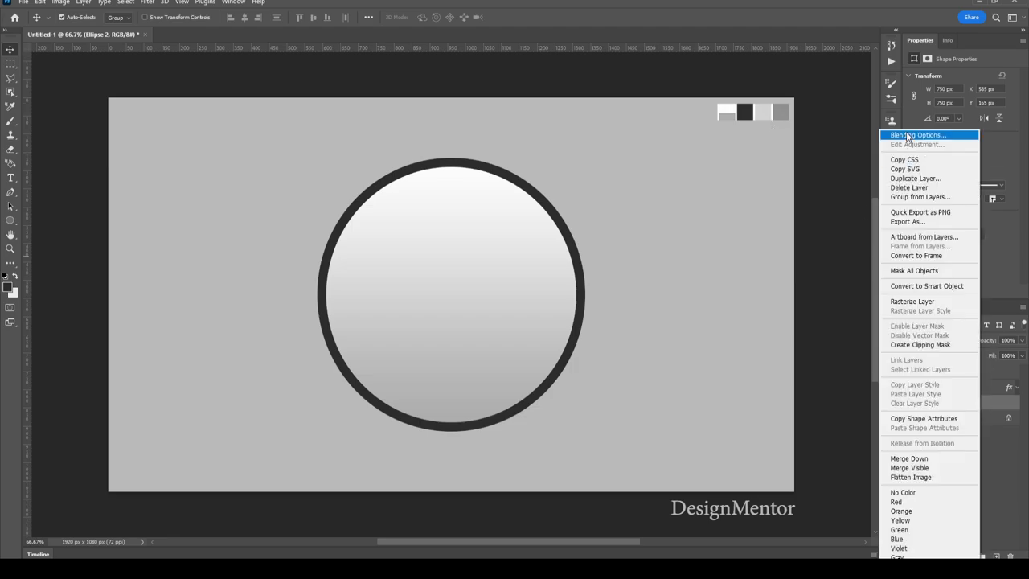
{"action": "left_click", "coordinate": [924, 134]}
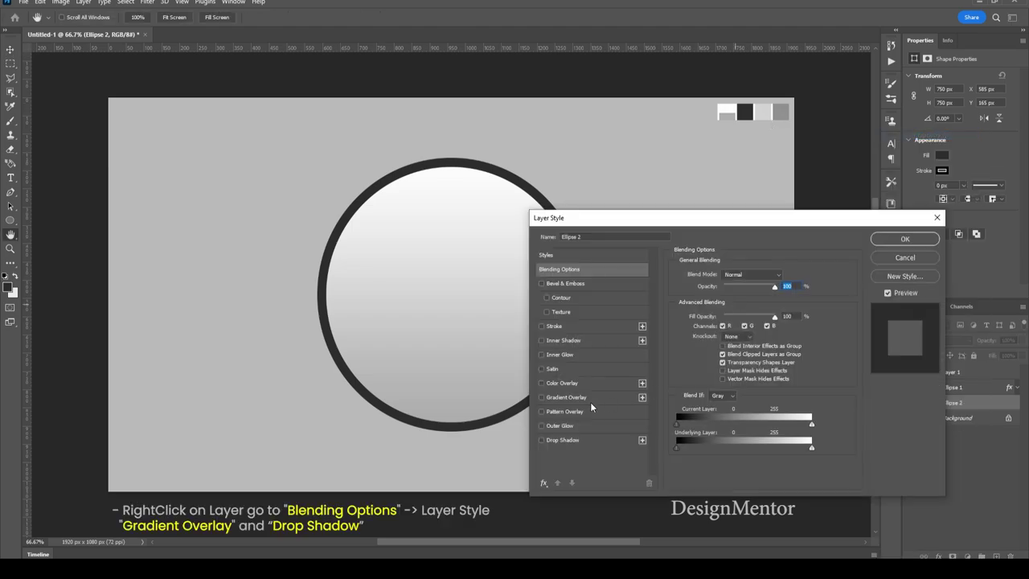
{"action": "left_click", "coordinate": [590, 397]}
{"action": "left_click", "coordinate": [740, 304]}
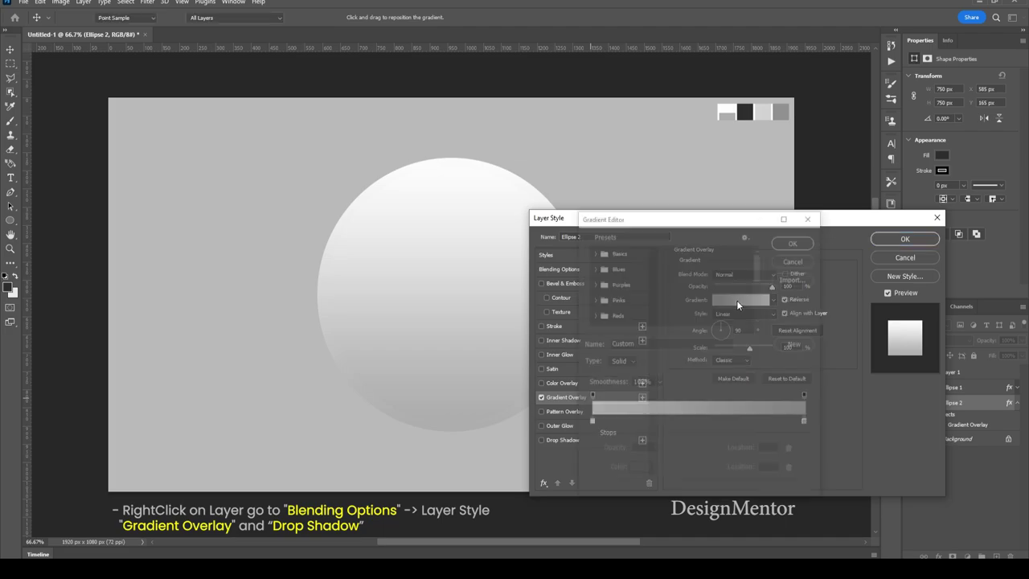
{"action": "left_click", "coordinate": [590, 422]}
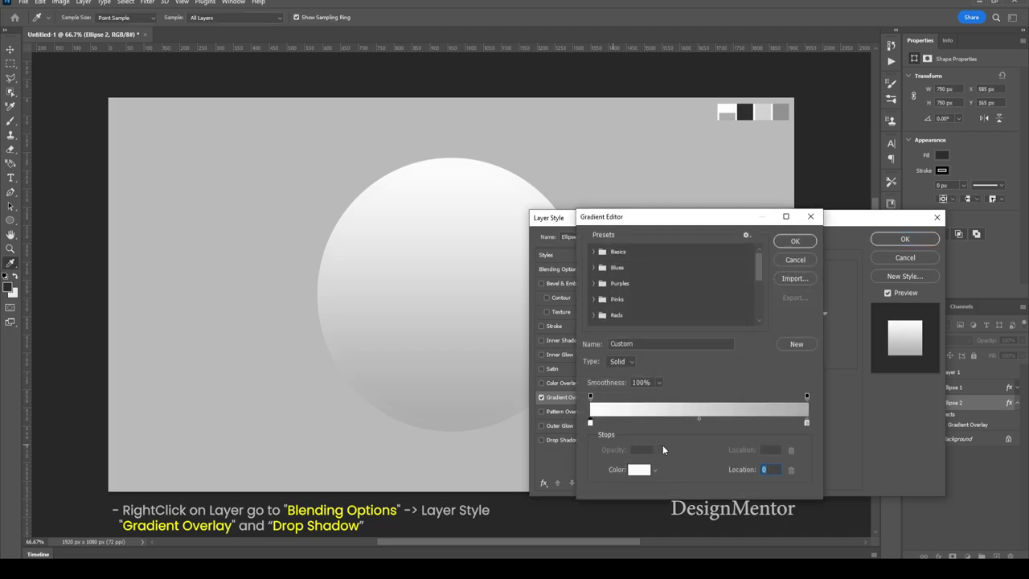
{"action": "left_click", "coordinate": [807, 423]}
{"action": "left_click", "coordinate": [639, 469]}
{"action": "left_click", "coordinate": [744, 111]}
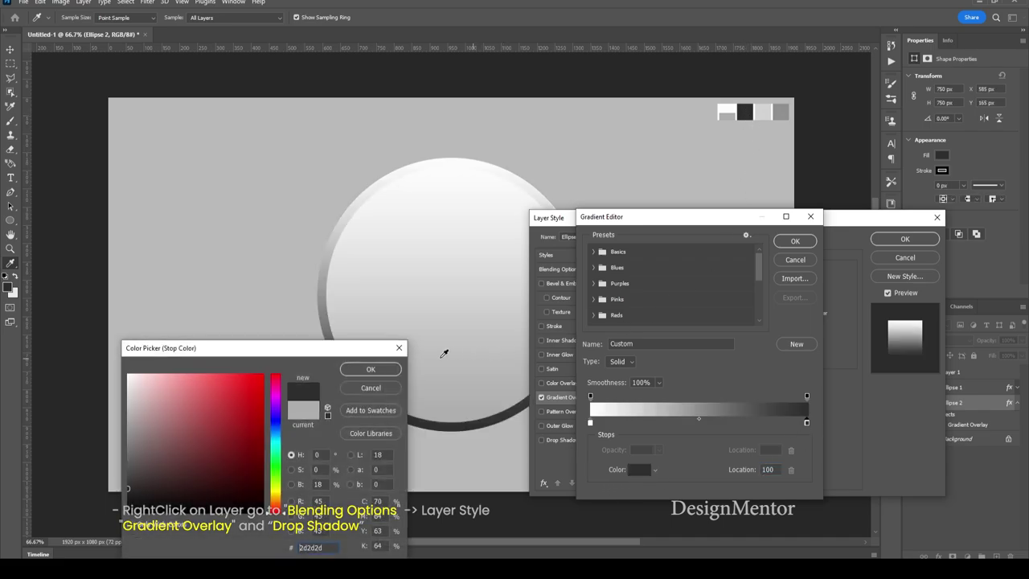
{"action": "left_click", "coordinate": [376, 370]}
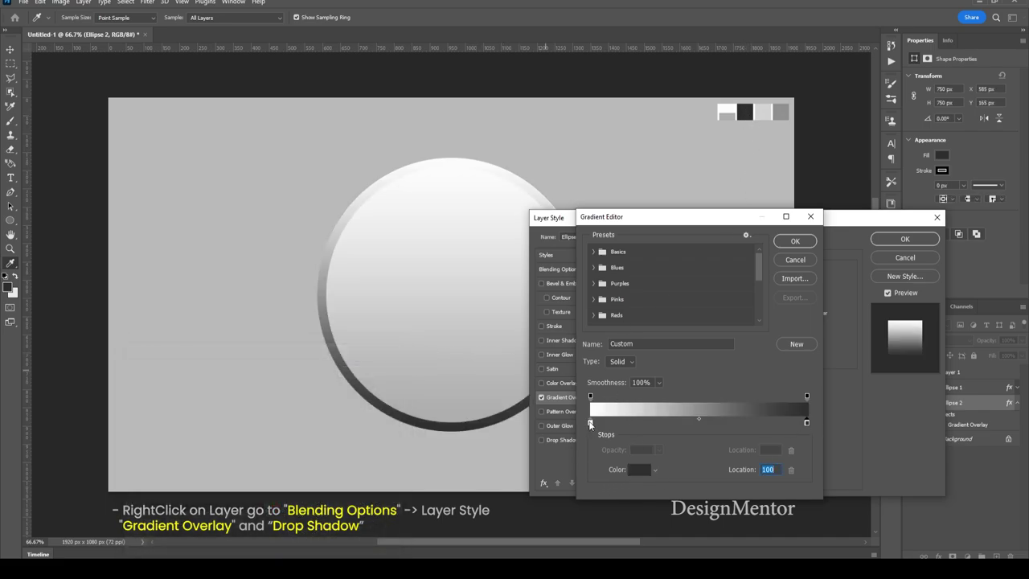
Set the stops to medium grey and near-black 191919, then apply the gradient.
{"action": "left_click", "coordinate": [633, 474]}
{"action": "left_click", "coordinate": [744, 111]}
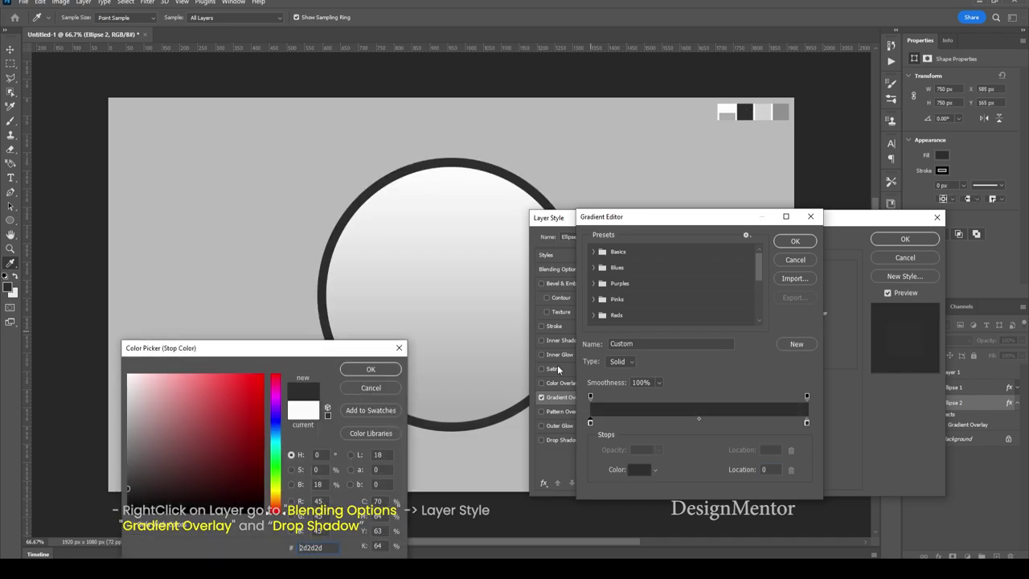
{"action": "mouse_move", "coordinate": [127, 488]}
{"action": "left_mouse_down"}
{"action": "mouse_move", "coordinate": [130, 467]}
{"action": "mouse_move", "coordinate": [110, 452]}
{"action": "left_mouse_up"}
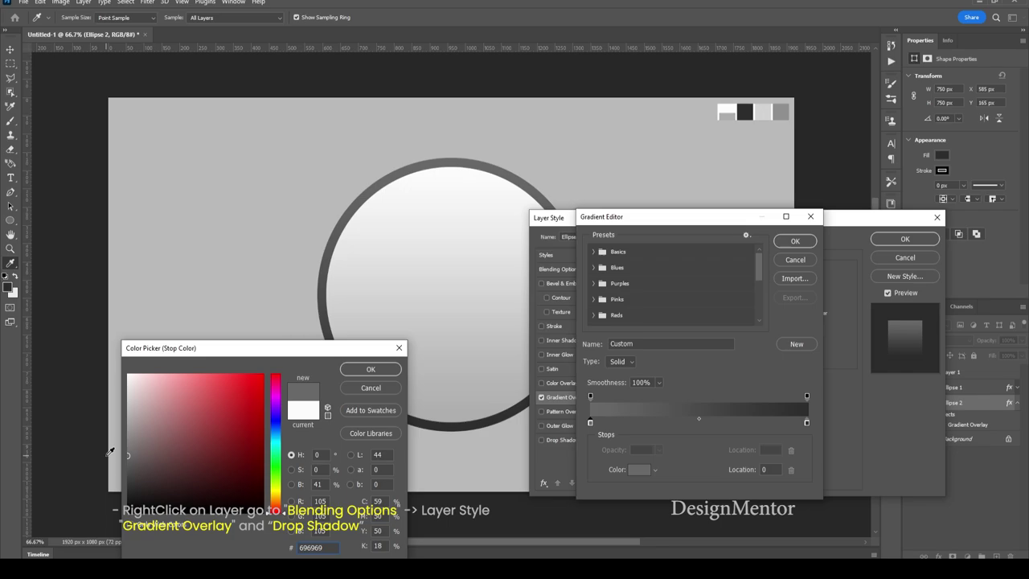
{"action": "left_click_drag", "start_coordinate": [110, 453], "coordinate": [114, 464]}
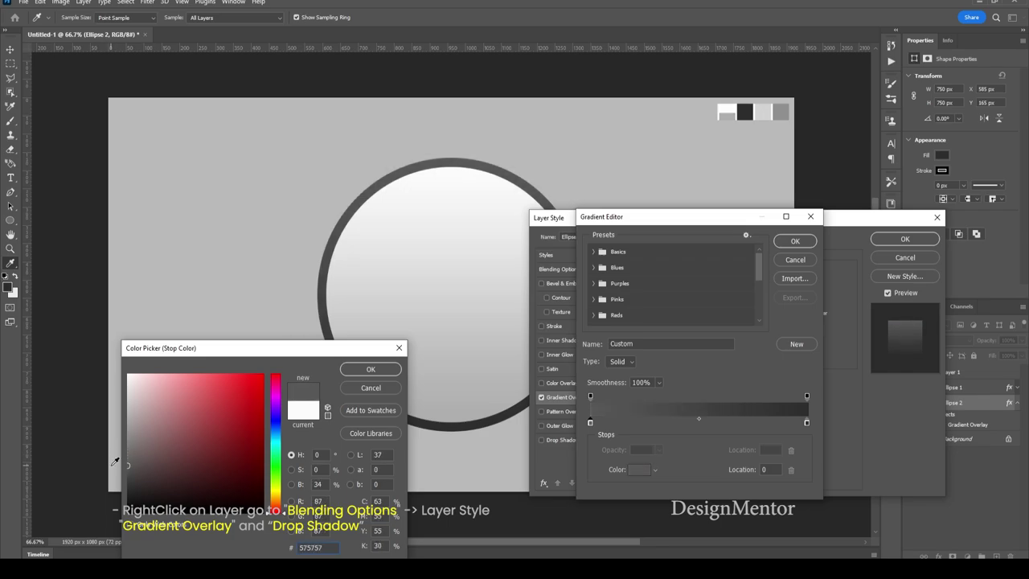
{"action": "left_click", "coordinate": [372, 370]}
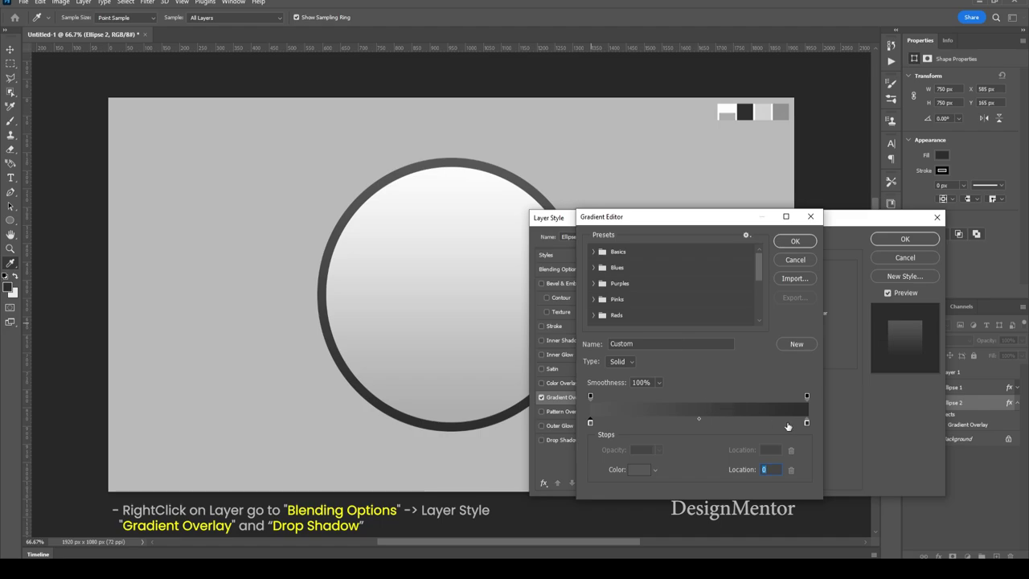
{"action": "left_click", "coordinate": [807, 423]}
{"action": "left_click", "coordinate": [639, 471]}
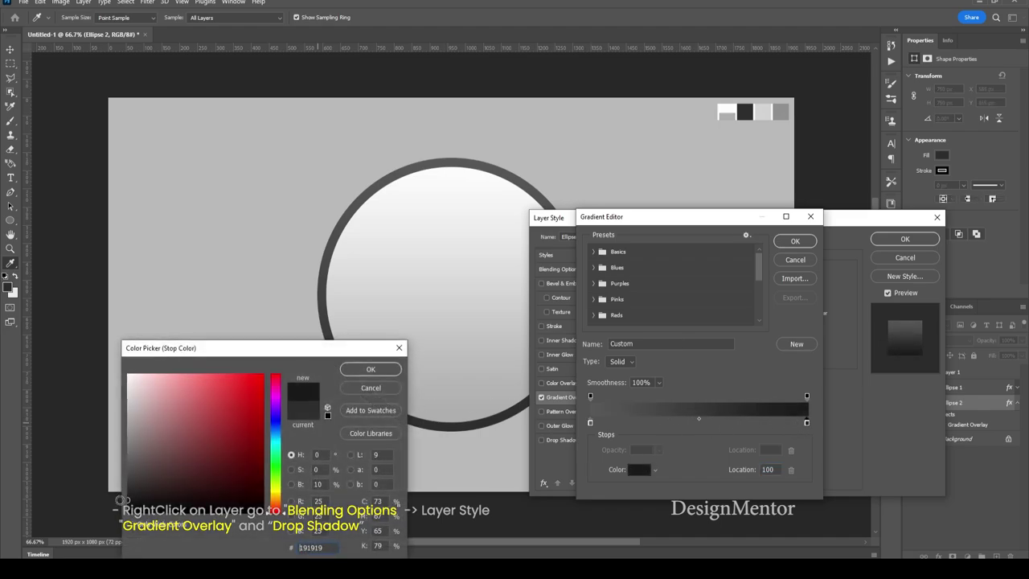
{"action": "left_click", "coordinate": [372, 370]}
{"action": "left_click", "coordinate": [799, 243]}
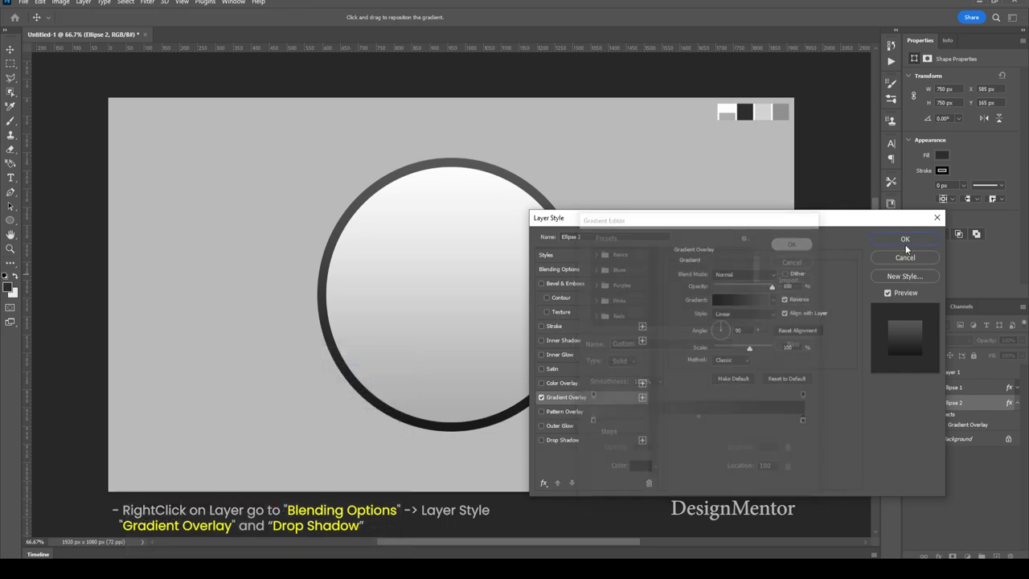
{"action": "left_click", "coordinate": [904, 238]}
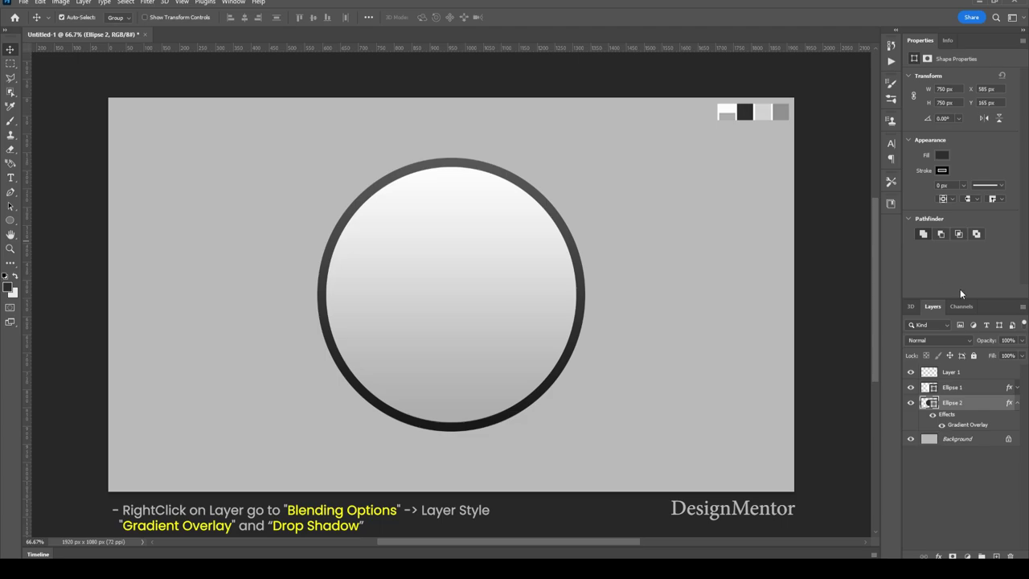
Add a Drop Shadow to Ellipse 2 with a 20 px distance.
{"action": "left_click", "coordinate": [1017, 402]}
{"action": "right_click", "coordinate": [972, 402]}
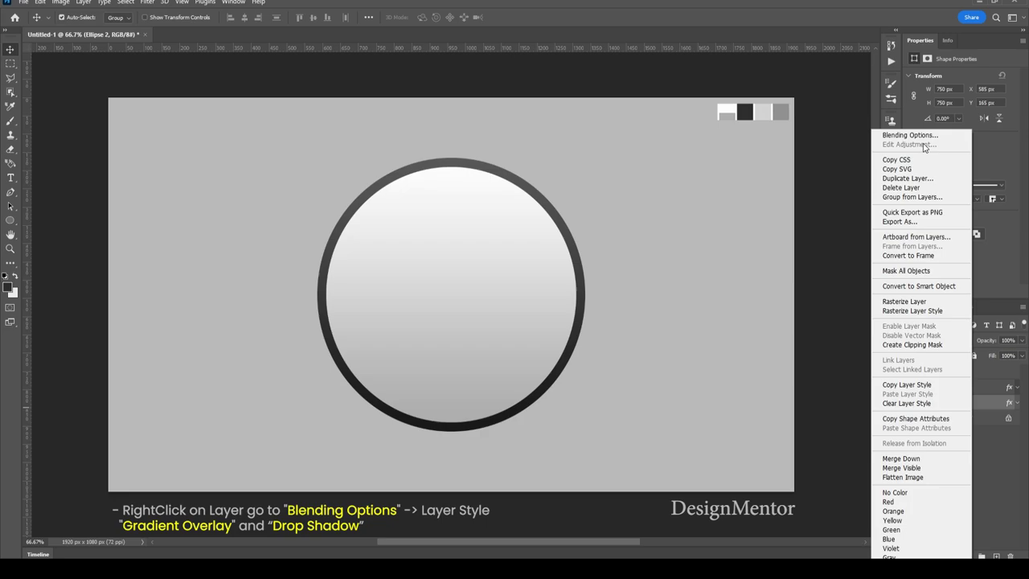
{"action": "left_click", "coordinate": [910, 135]}
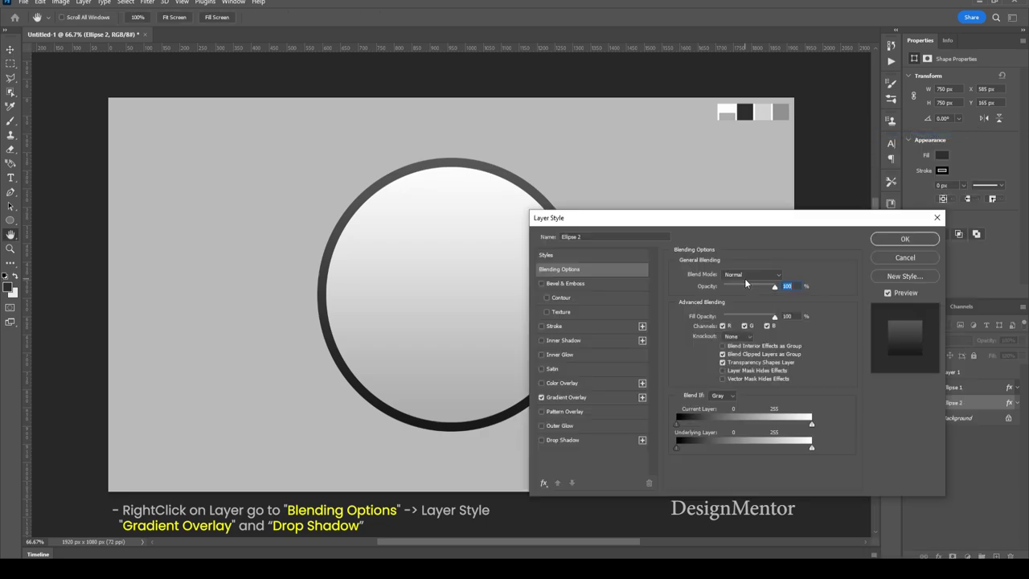
{"action": "left_click", "coordinate": [585, 439]}
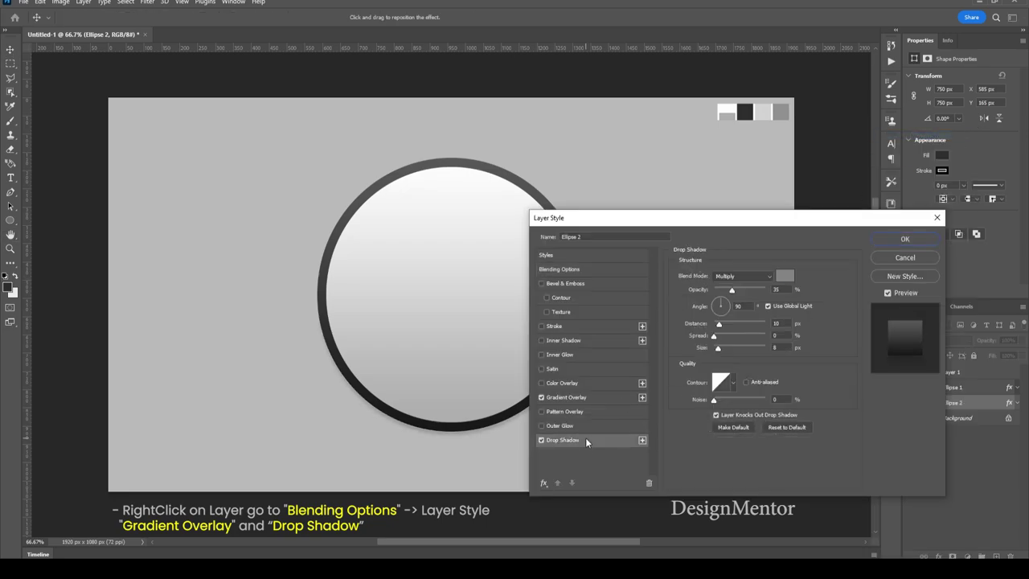
{"action": "left_click", "coordinate": [776, 323]}
{"action": "type", "text": "20"}
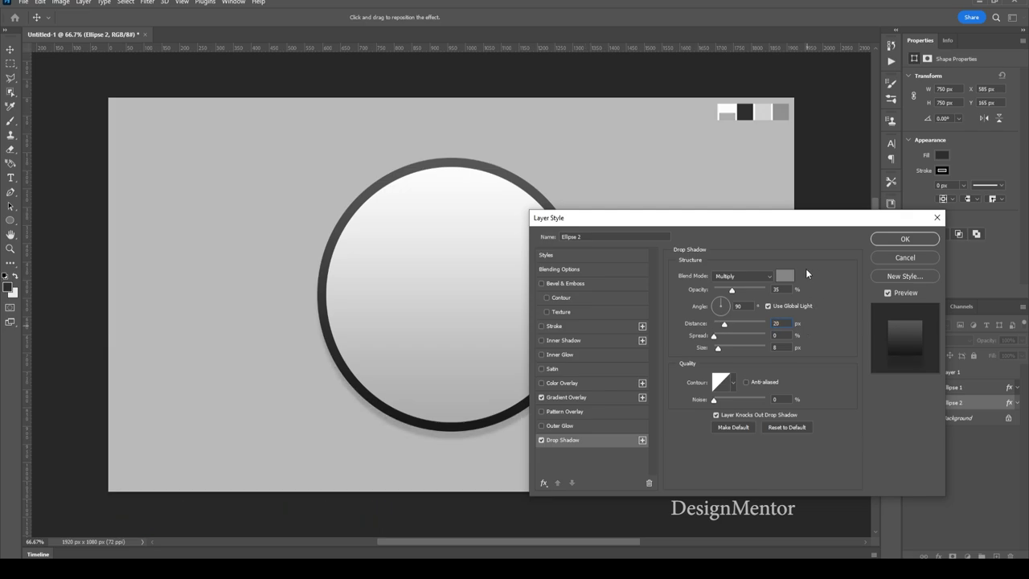
{"action": "left_click", "coordinate": [898, 240]}
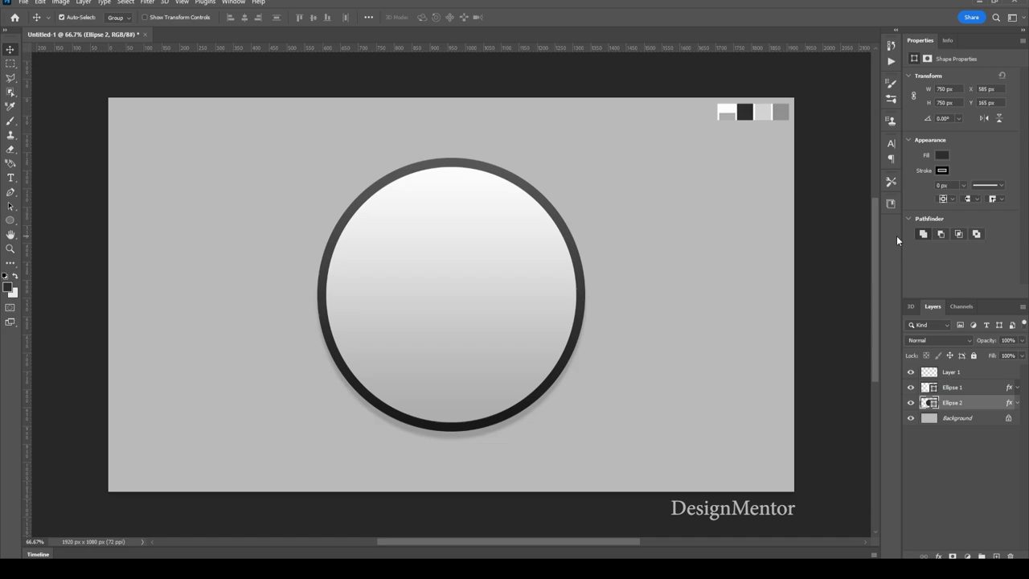
Place horizontal and vertical guides crossing at the circle's centre.
{"action": "left_click_drag", "start_coordinate": [375, 49], "coordinate": [510, 294]}
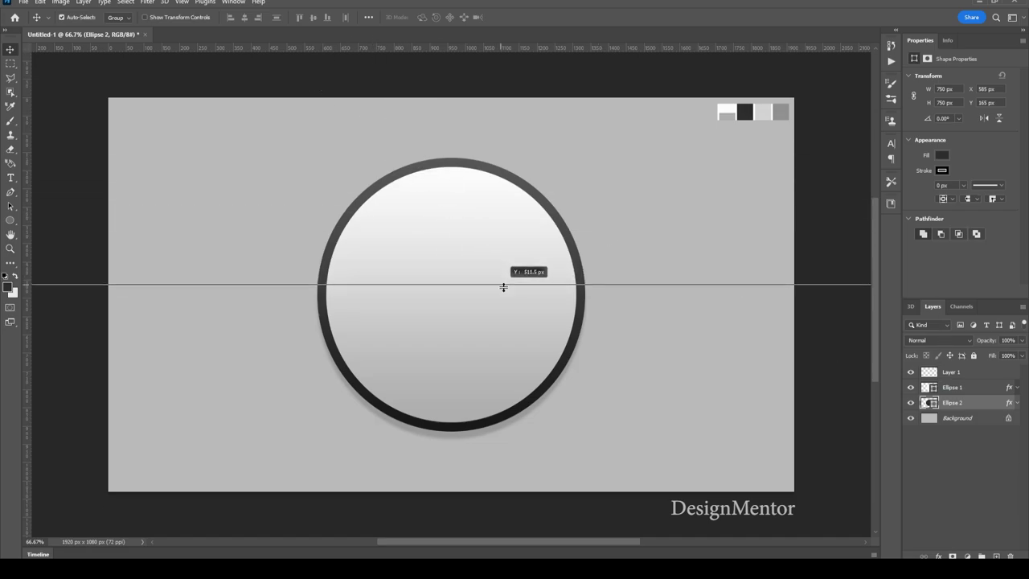
{"action": "left_click_drag", "start_coordinate": [26, 193], "coordinate": [462, 203]}
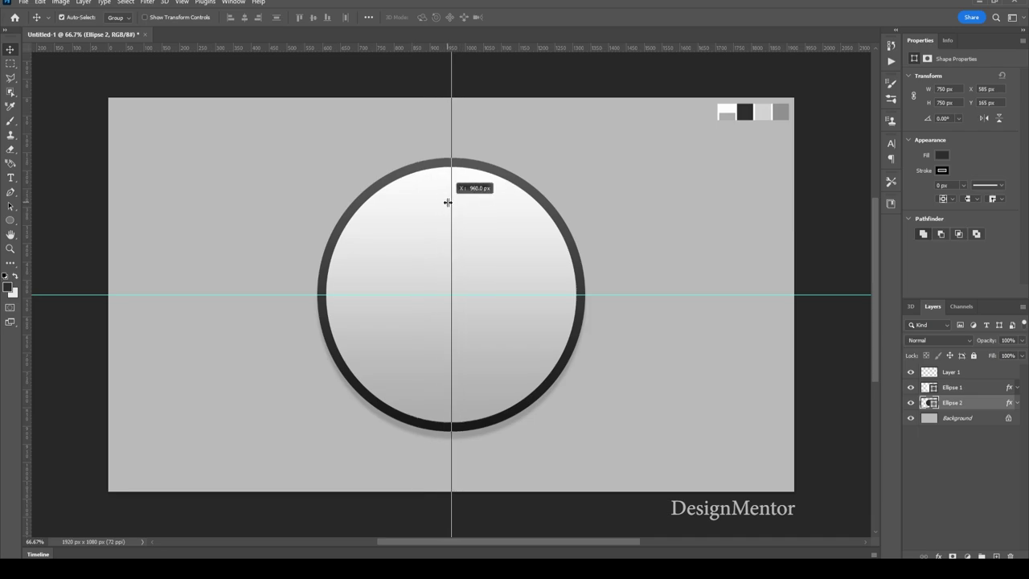
{"action": "left_click_drag", "start_coordinate": [462, 203], "coordinate": [451, 202]}
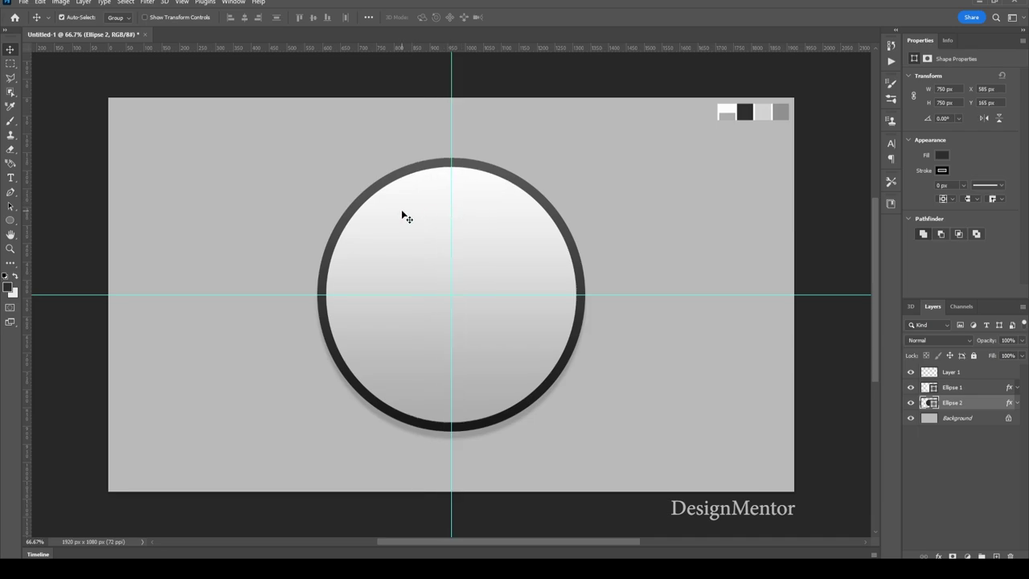
Sample the light grey swatch and add an empty Layer 2 above Background.
{"action": "key", "text": "i"}
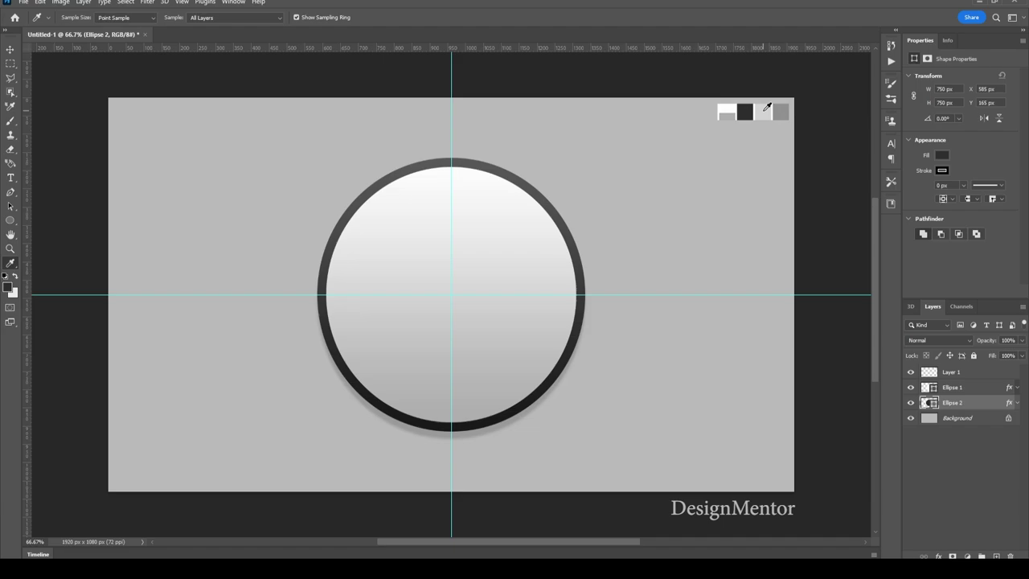
{"action": "left_click", "coordinate": [764, 115]}
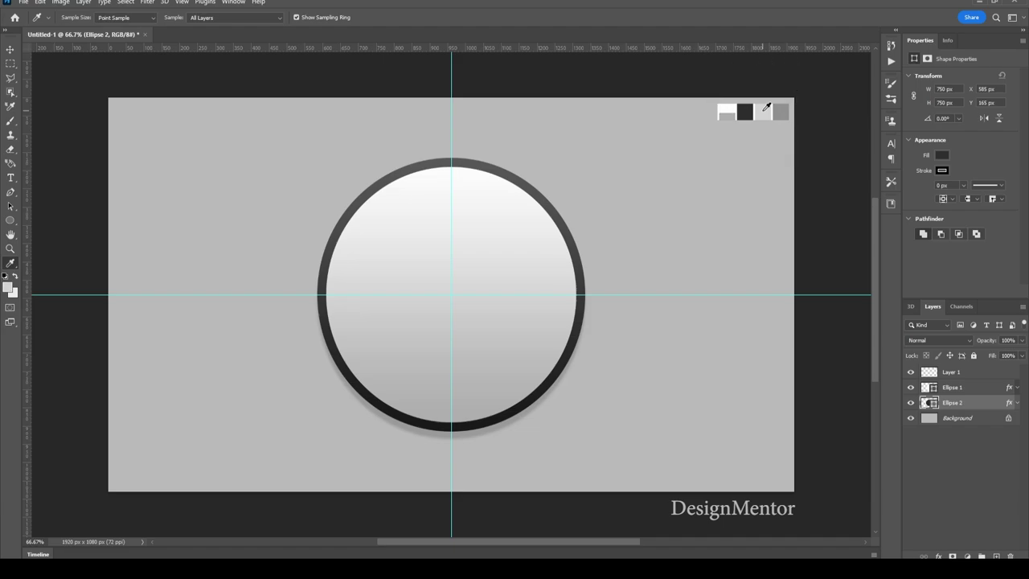
{"action": "left_click", "coordinate": [972, 420]}
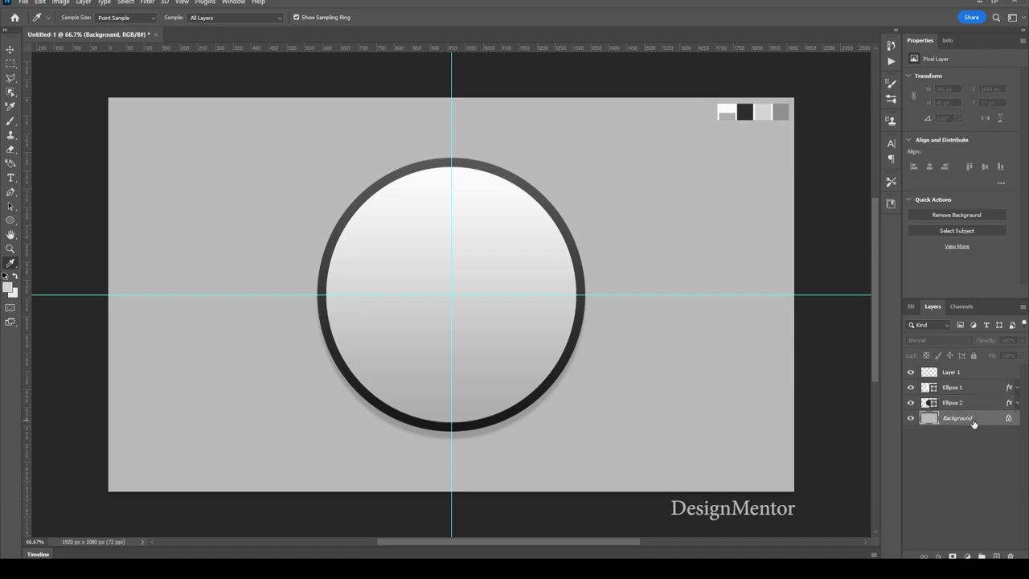
{"action": "left_click", "coordinate": [997, 556]}
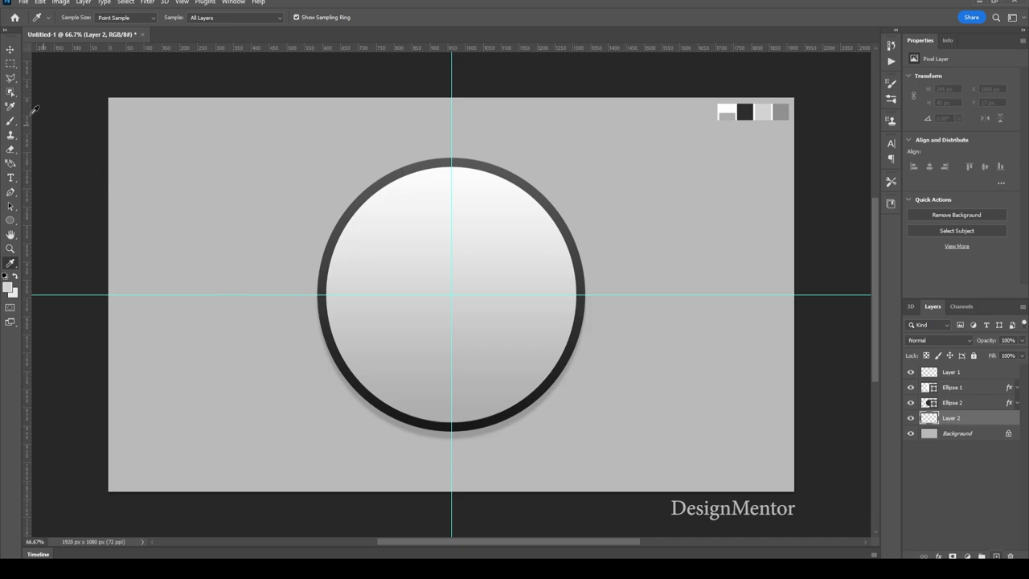
Make a 900 × 900 px circular selection centred on the knob, feathered 50 px, and sample the light swatch.
{"action": "left_click", "coordinate": [11, 65]}
{"action": "left_click", "coordinate": [44, 74]}
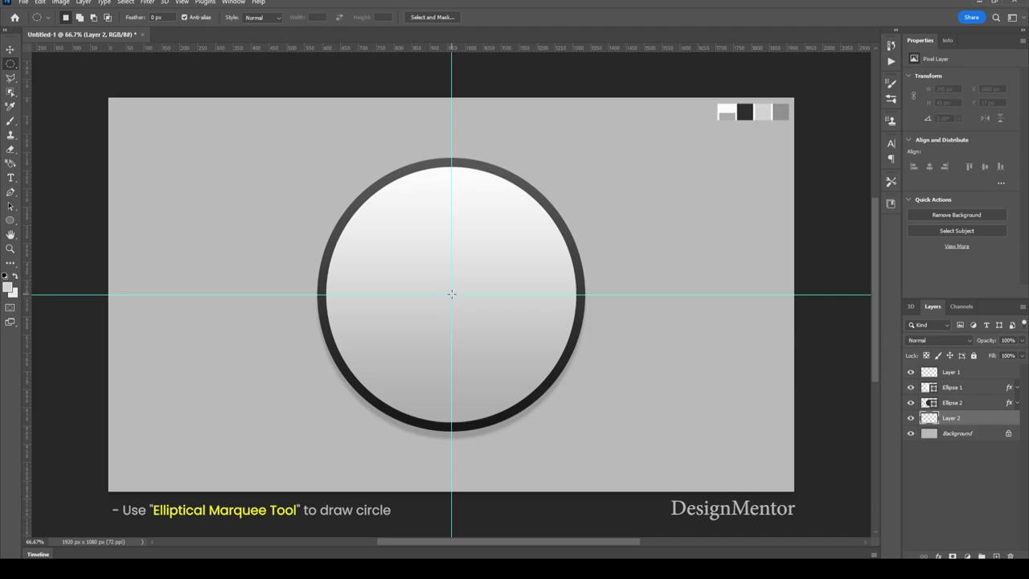
{"action": "left_click_drag", "start_coordinate": [450, 295], "coordinate": [622, 458]}
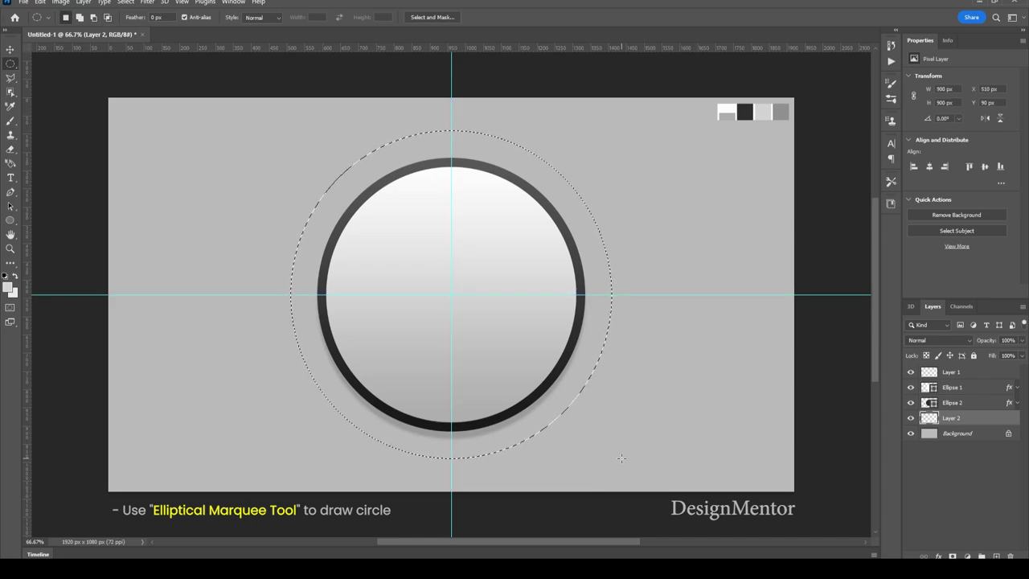
{"action": "key", "text": "shift+F6"}
{"action": "type", "text": "50"}
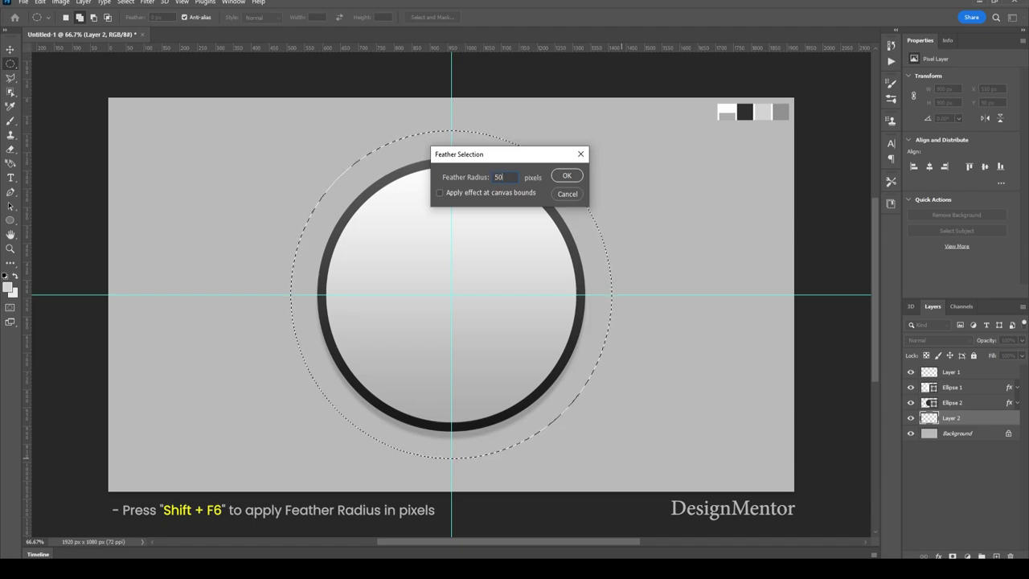
{"action": "key", "text": "Return"}
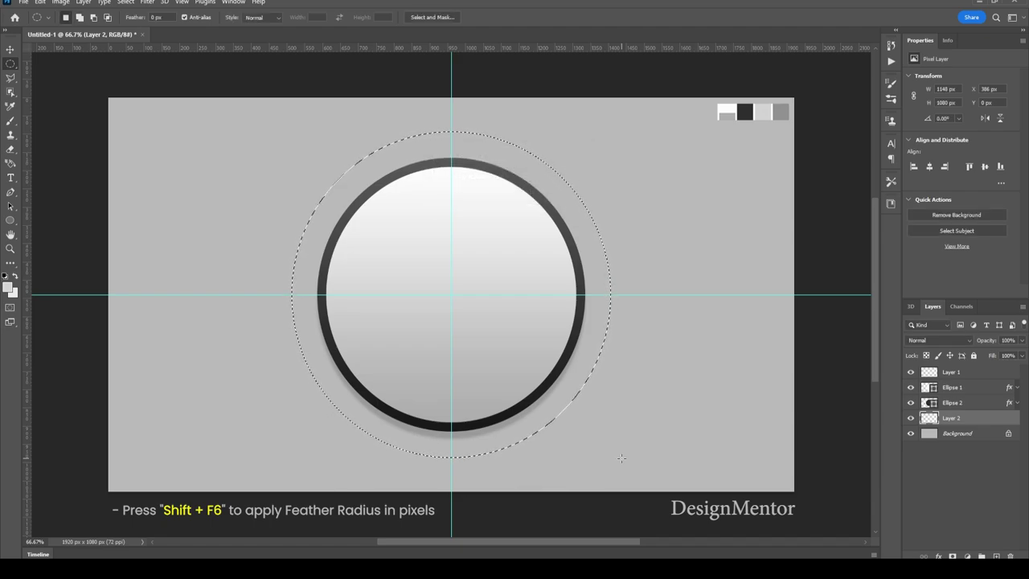
{"action": "key", "text": "i"}
{"action": "left_click", "coordinate": [769, 107]}
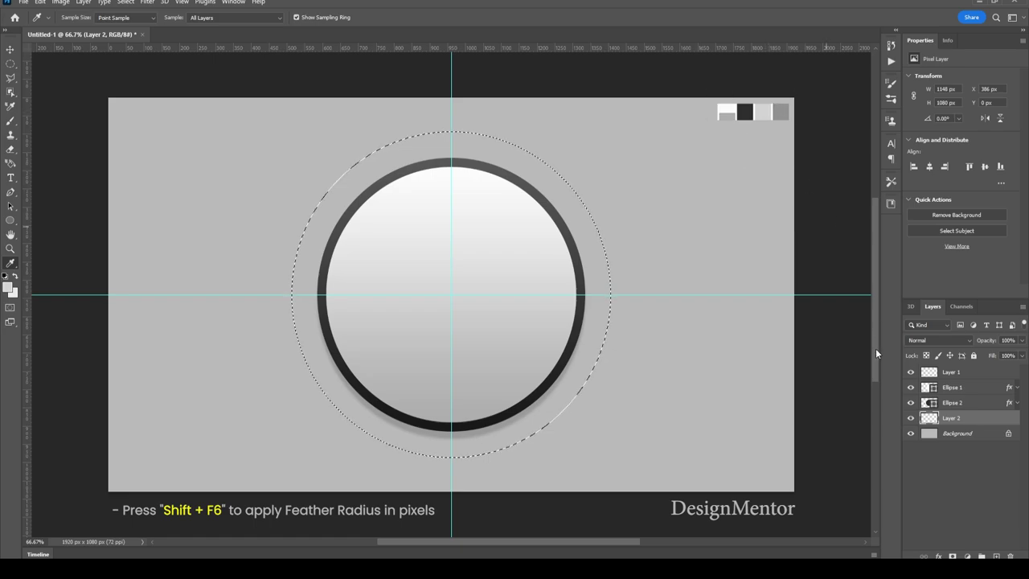
Fill the feathered selection with white on Layer 2 for the glow.
{"action": "key", "text": "alt+BackSpace"}
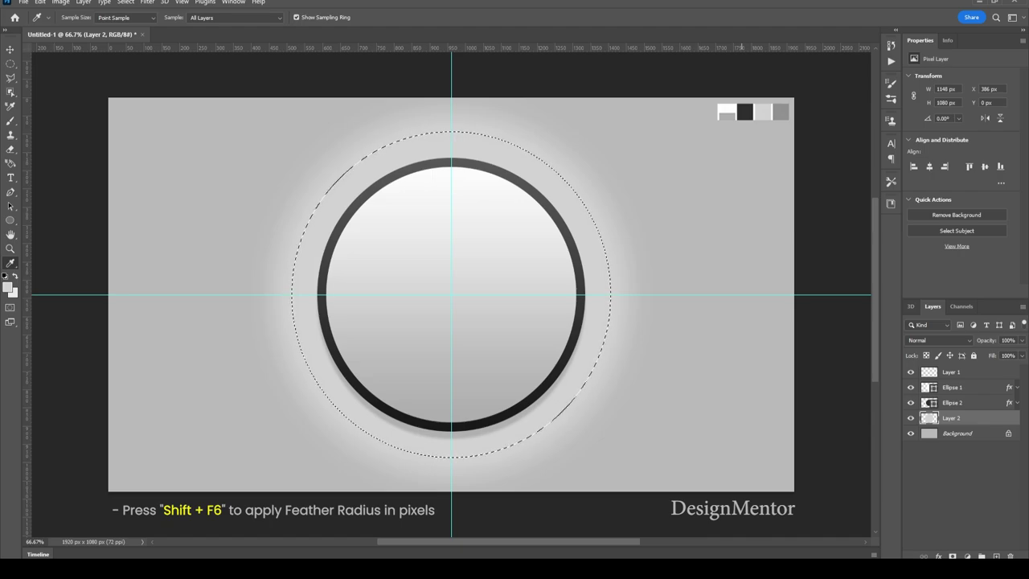
{"action": "left_click", "coordinate": [782, 109]}
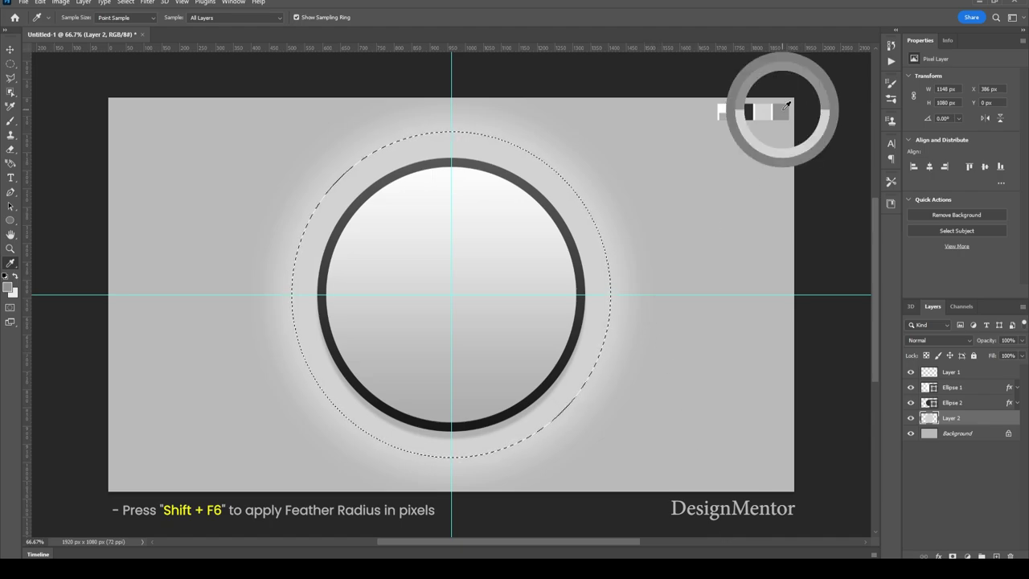
{"action": "left_click", "coordinate": [969, 434]}
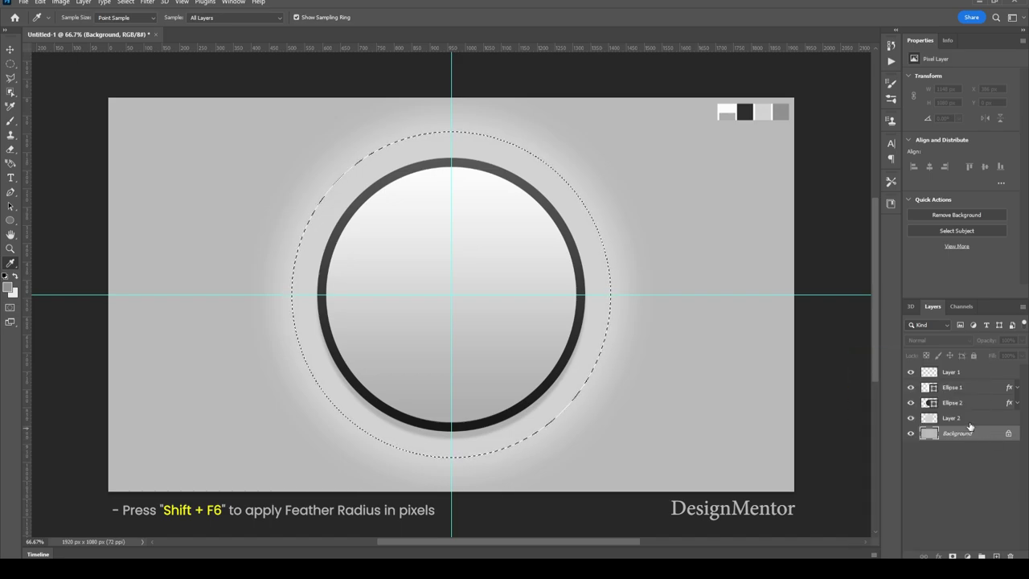
{"action": "left_click", "coordinate": [971, 419]}
Add Layer 3 and fill the selection twice with darker grey for a halo, then deselect.
{"action": "left_click", "coordinate": [997, 556]}
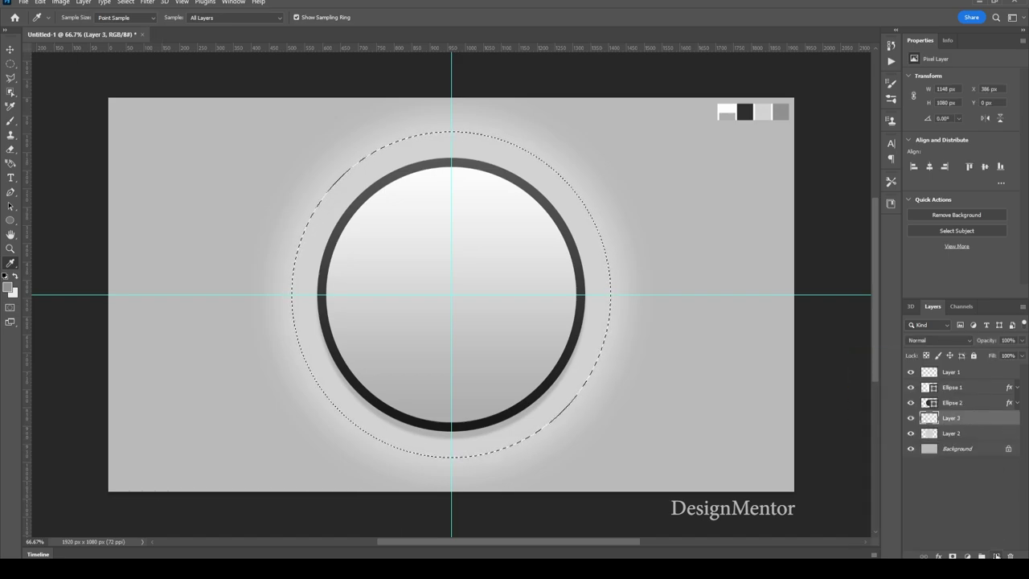
{"action": "left_click", "coordinate": [781, 106]}
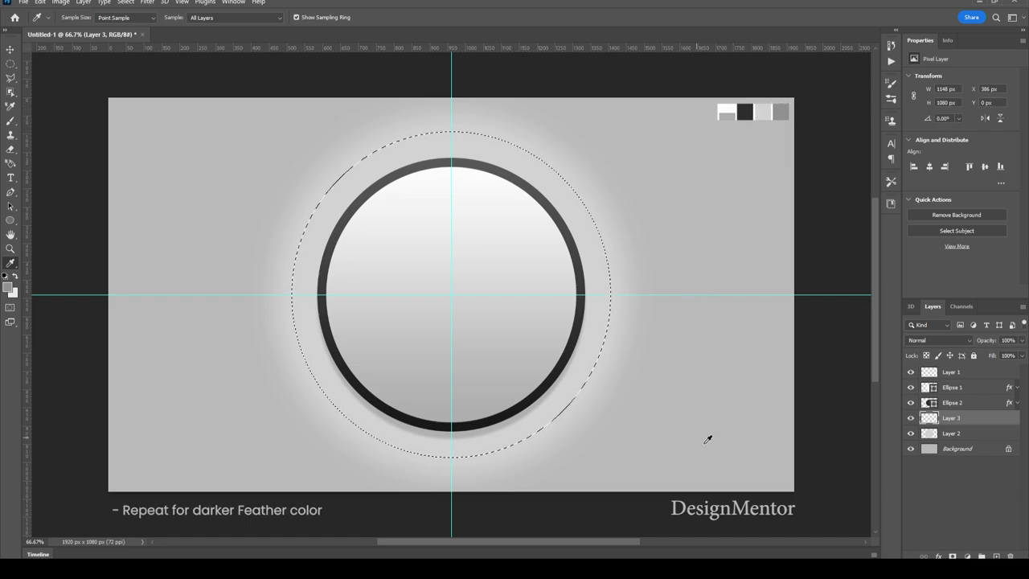
{"action": "key", "text": "alt+BackSpace"}
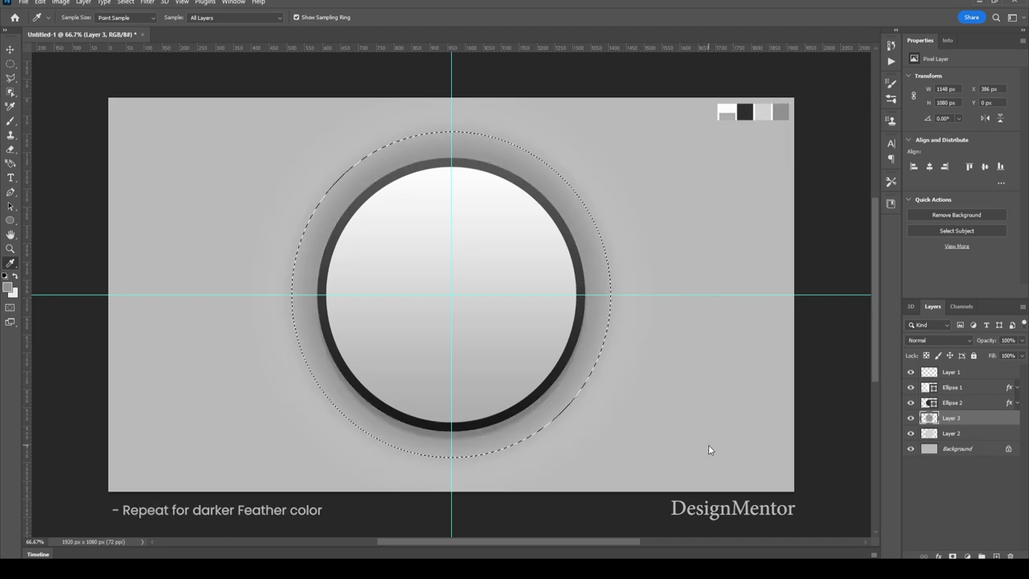
{"action": "key", "text": "alt+BackSpace"}
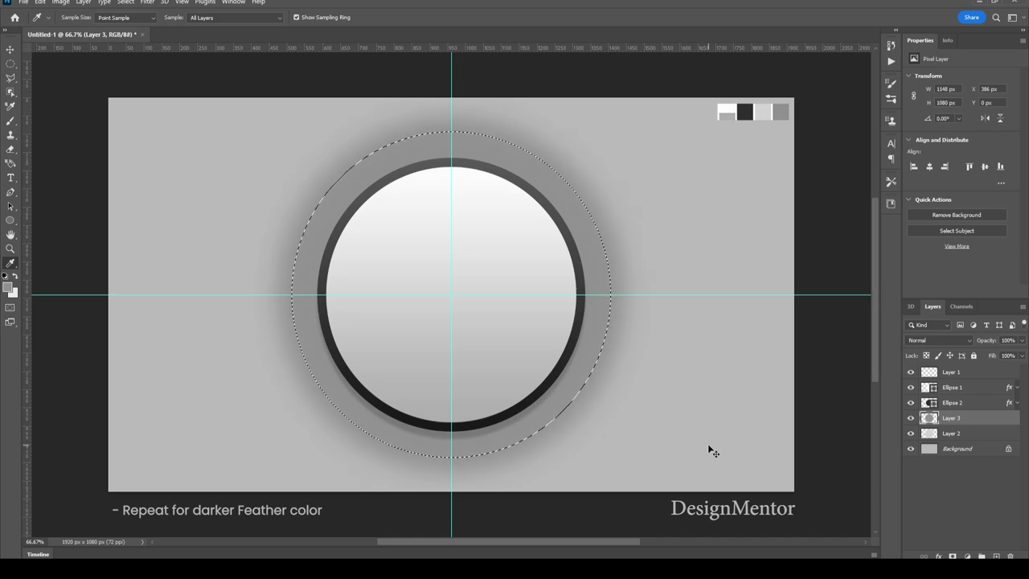
{"action": "key", "text": "ctrl+d"}
{"action": "key", "text": "v"}
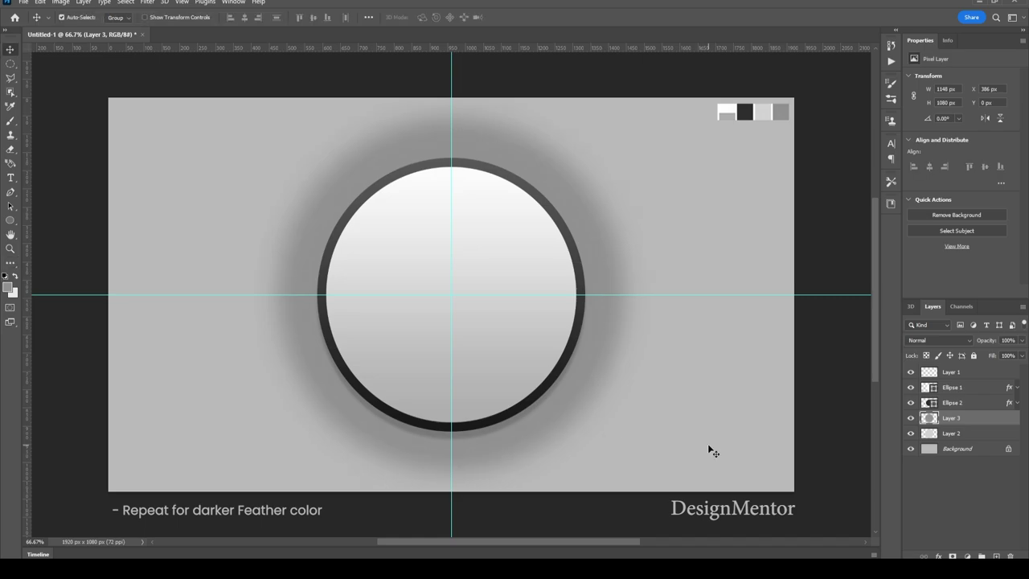
{"action": "key", "text": "m"}
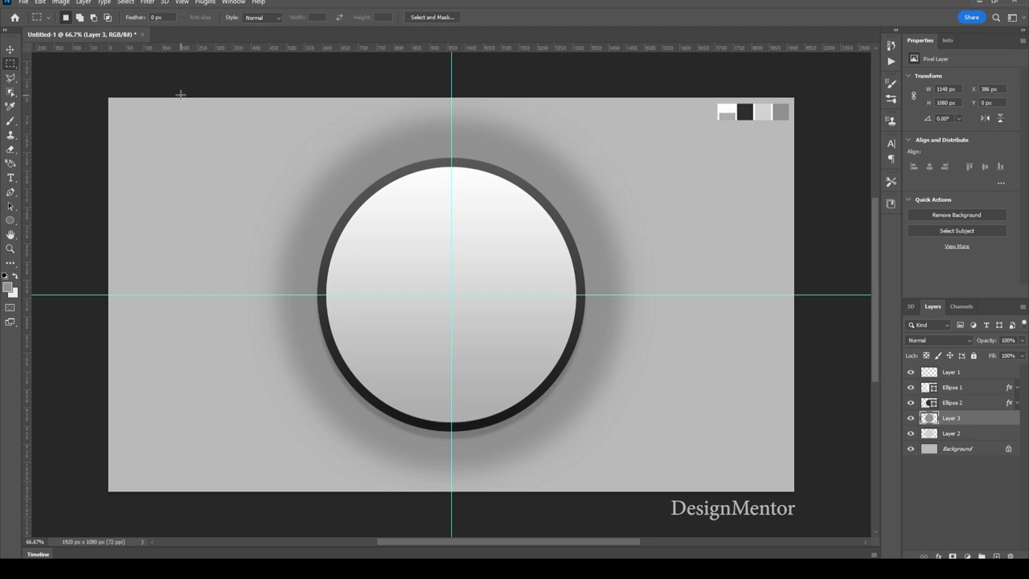
Select the top portion of the halo with a 50 px feathered rectangle.
{"action": "mouse_move", "coordinate": [177, 98]}
{"action": "left_mouse_down"}
{"action": "mouse_move", "coordinate": [516, 241]}
{"action": "mouse_move", "coordinate": [735, 294]}
{"action": "left_mouse_up"}
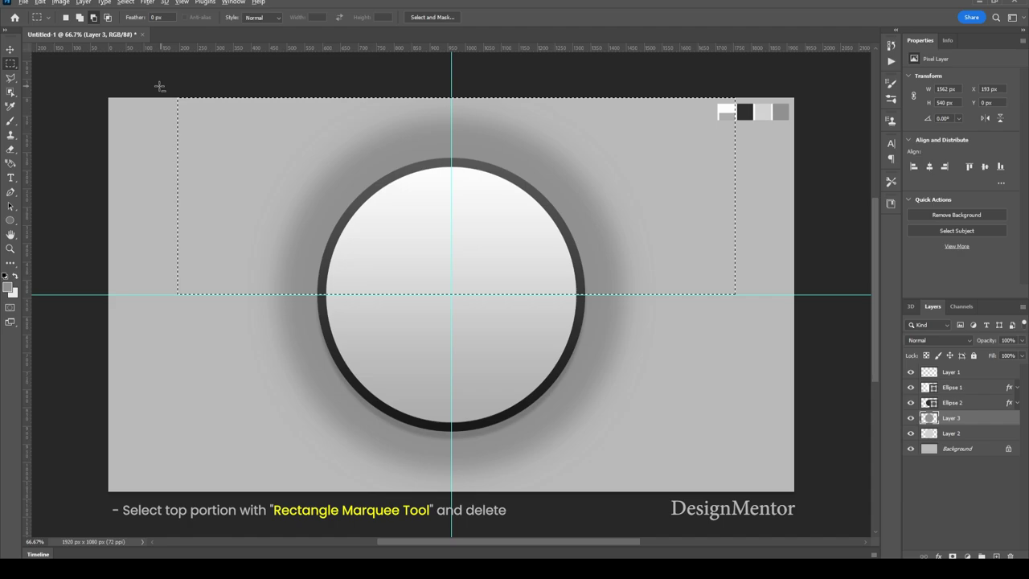
{"action": "mouse_move", "coordinate": [159, 83]}
{"action": "left_mouse_down"}
{"action": "mouse_move", "coordinate": [645, 124]}
{"action": "mouse_move", "coordinate": [804, 115]}
{"action": "mouse_move", "coordinate": [771, 136]}
{"action": "left_mouse_up"}
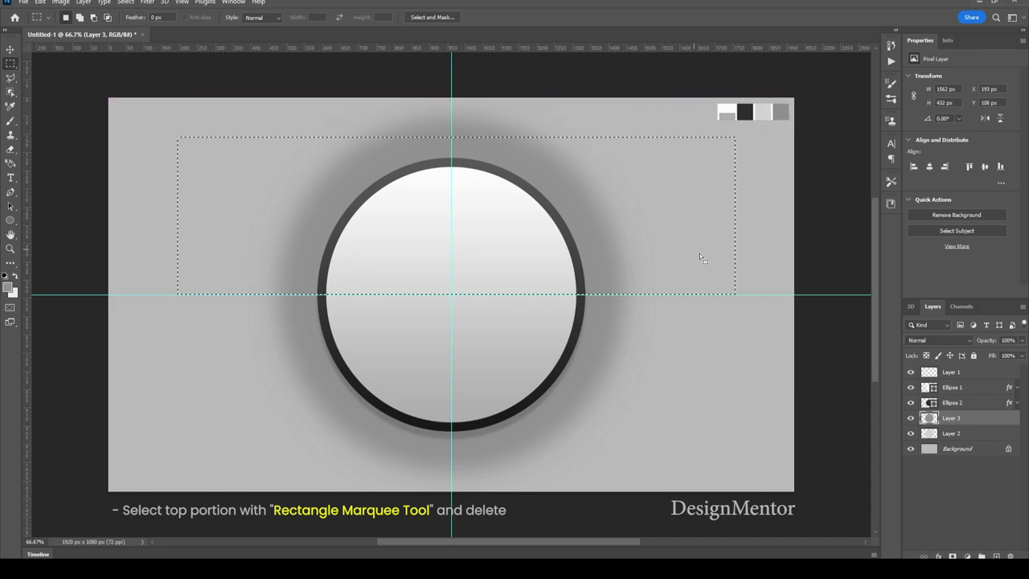
{"action": "key", "text": "shift+F6"}
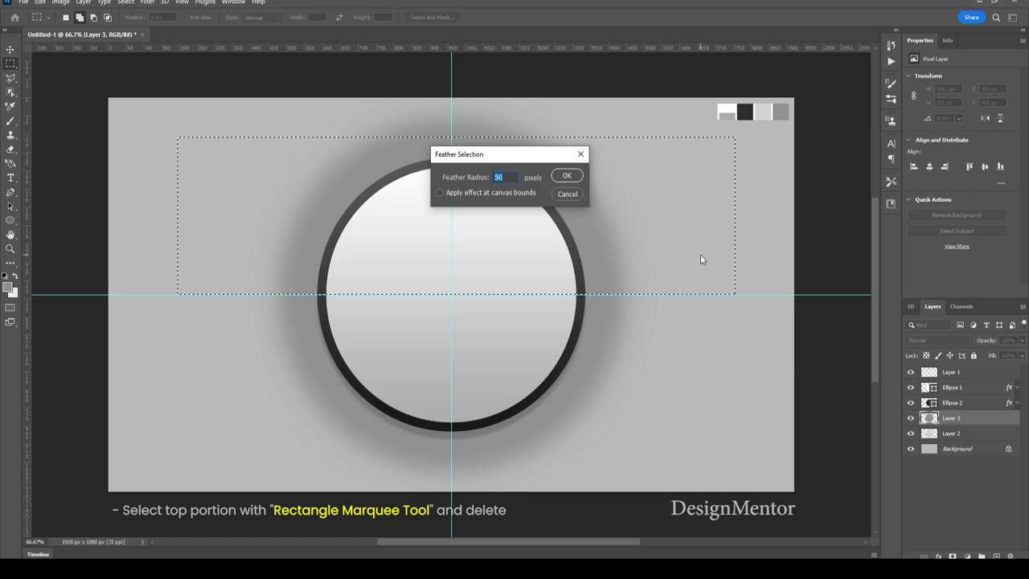
{"action": "key", "text": "Return"}
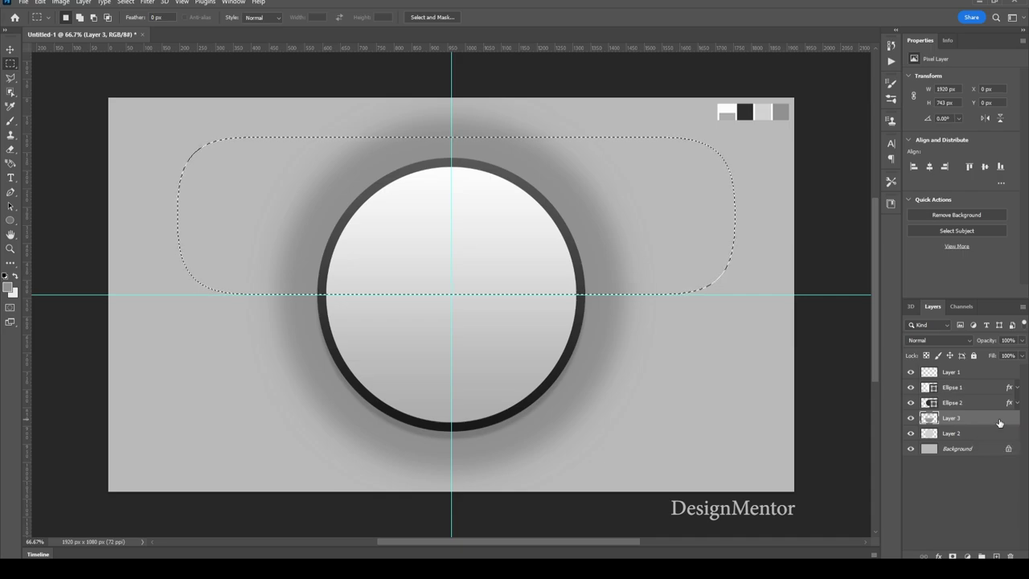
Delete the dark shadow above the knob from Layer 3, then deselect.
{"action": "key", "text": "Delete"}
{"action": "key", "text": "Delete"}
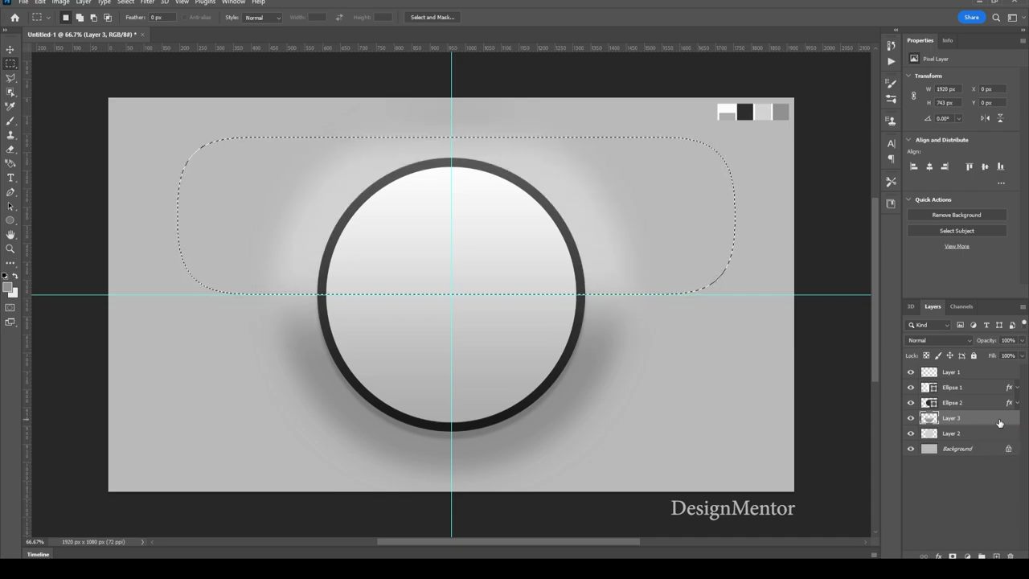
{"action": "key", "text": "shift+Up"}
{"action": "key", "text": "shift+Up"}
{"action": "key", "text": "shift+Up"}
{"action": "key", "text": "shift+Up"}
{"action": "key", "text": "shift+Up"}
{"action": "key", "text": "shift+Up"}
{"action": "key", "text": "shift+Up"}
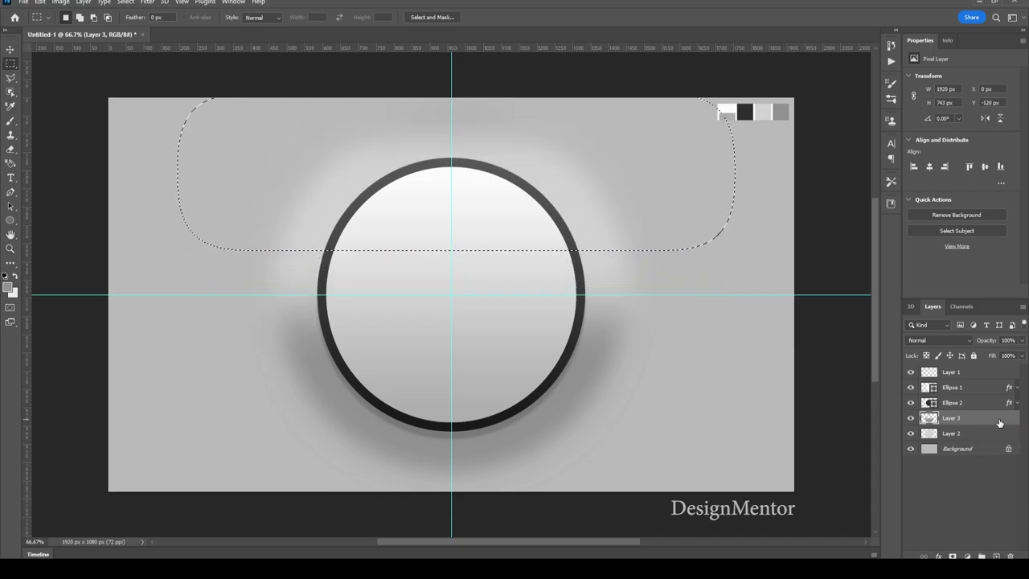
{"action": "key", "text": "shift+Up"}
{"action": "key", "text": "shift+Up"}
{"action": "key", "text": "shift+Up"}
{"action": "key", "text": "shift+Up"}
{"action": "key", "text": "shift+Up"}
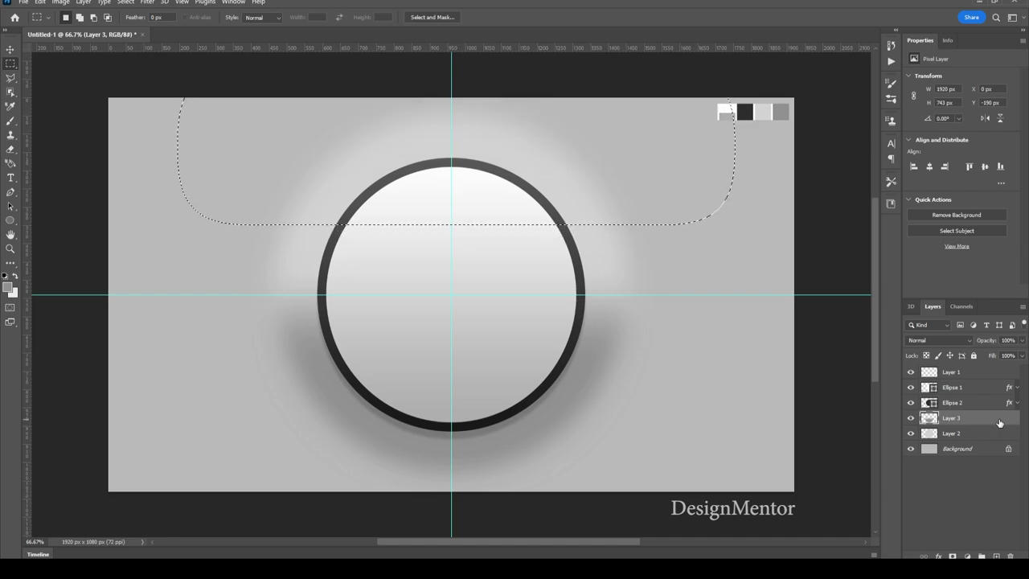
{"action": "key", "text": "ctrl+d"}
{"action": "key", "text": "ctrl+semicolon"}
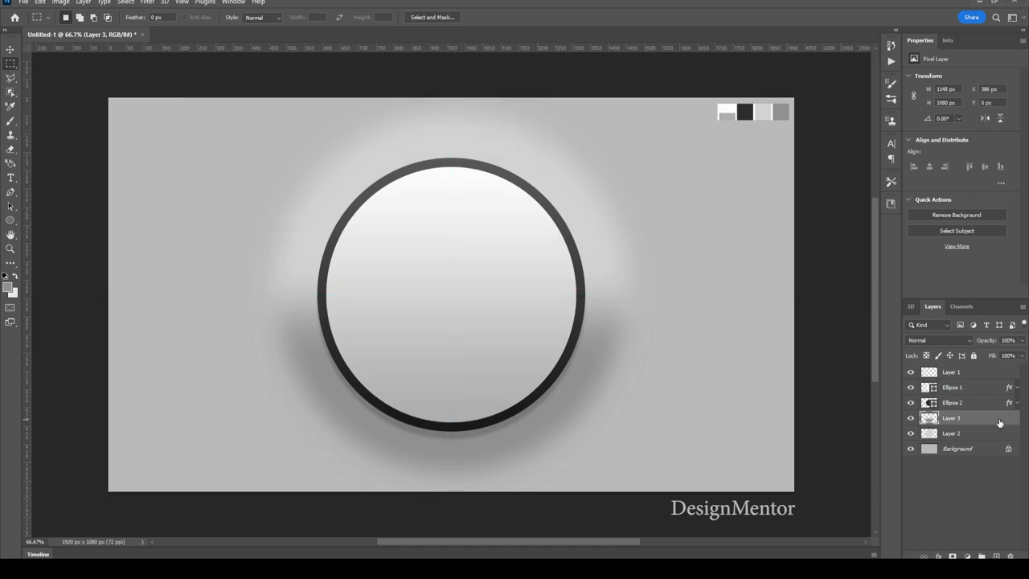
{"action": "key", "text": "v"}
{"action": "key", "text": "ctrl+semicolon"}
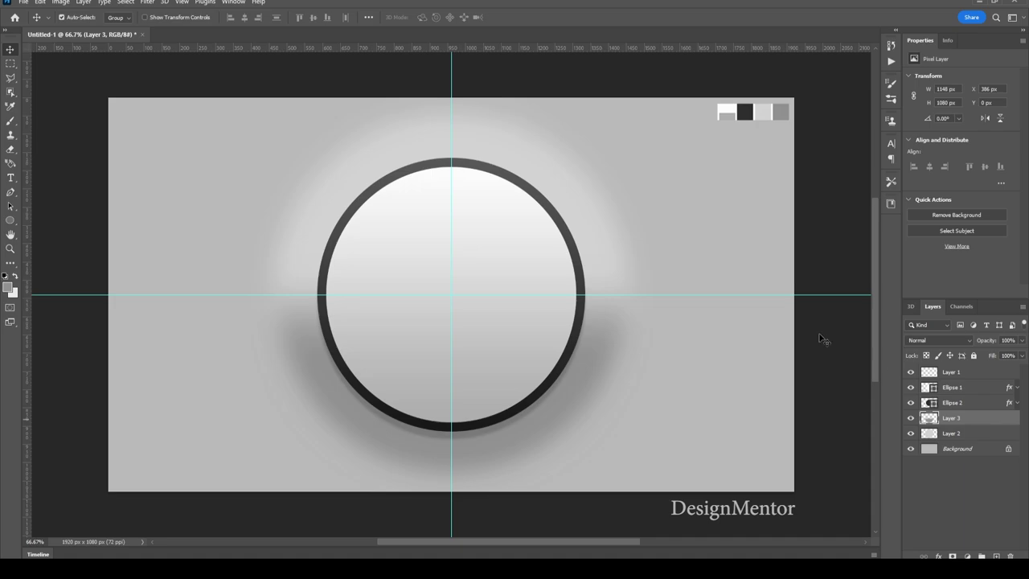
Select the Rectangle Tool from the shape tools.
{"action": "left_click", "coordinate": [11, 221]}
{"action": "right_click", "coordinate": [12, 221]}
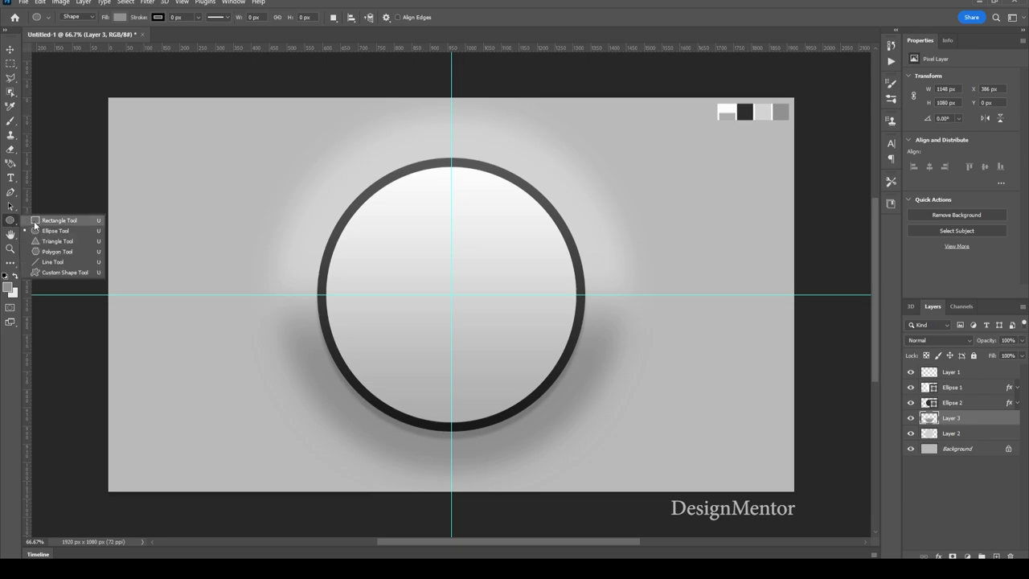
{"action": "left_click", "coordinate": [52, 222]}
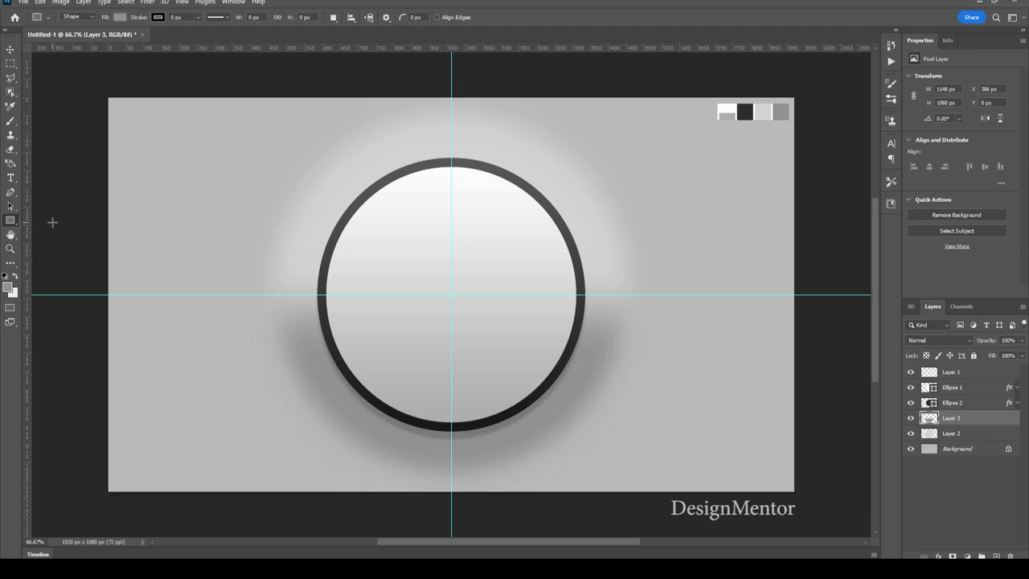
{"action": "key", "text": "i"}
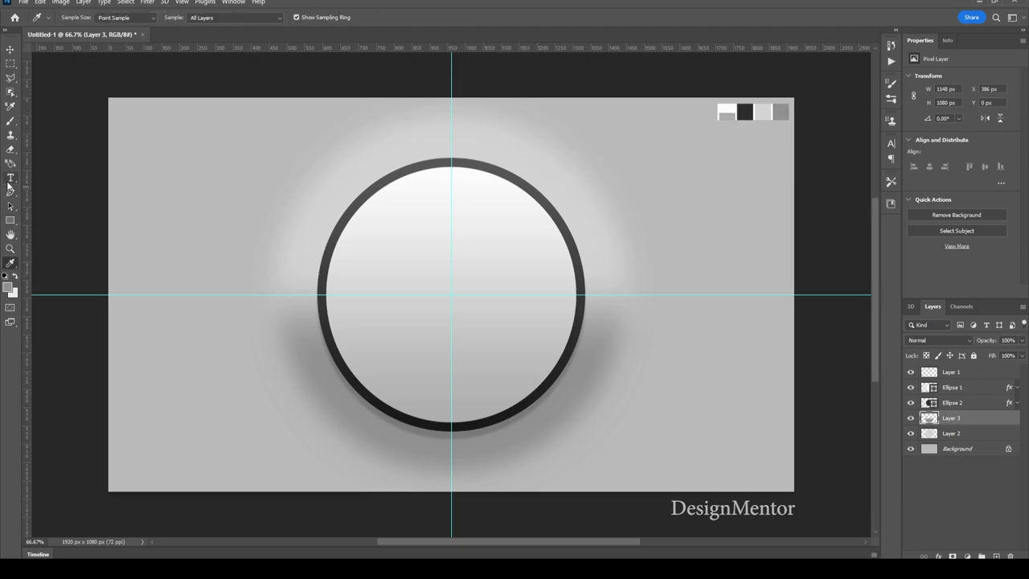
{"action": "left_click", "coordinate": [11, 220]}
Create a 50 × 150 px rectangle with 20 px corner radius on the canvas.
{"action": "left_click", "coordinate": [439, 200]}
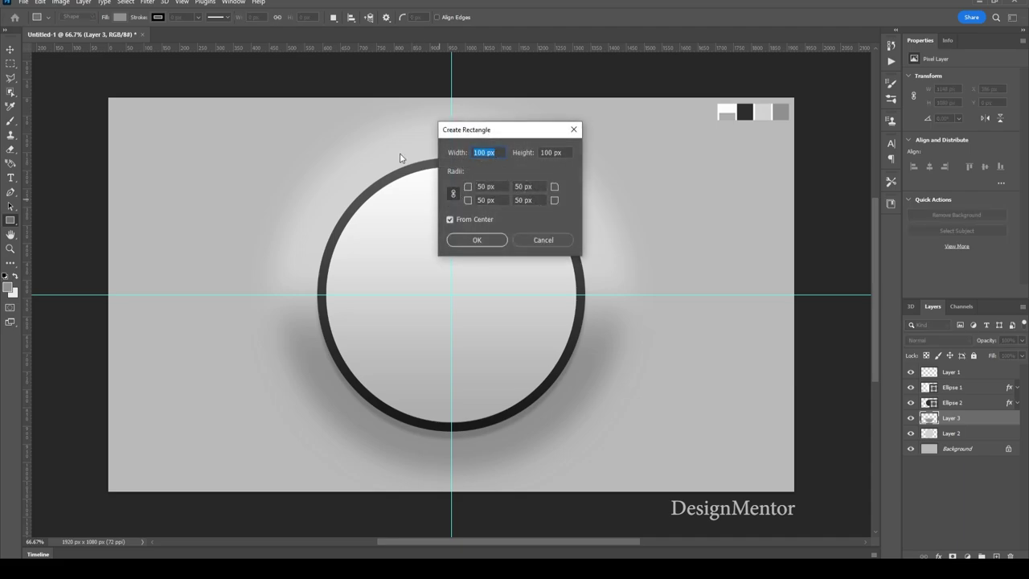
{"action": "type", "text": "50"}
{"action": "key", "text": "Tab"}
{"action": "type", "text": "150"}
{"action": "key", "text": "Tab"}
{"action": "type", "text": "20"}
{"action": "left_click", "coordinate": [486, 240]}
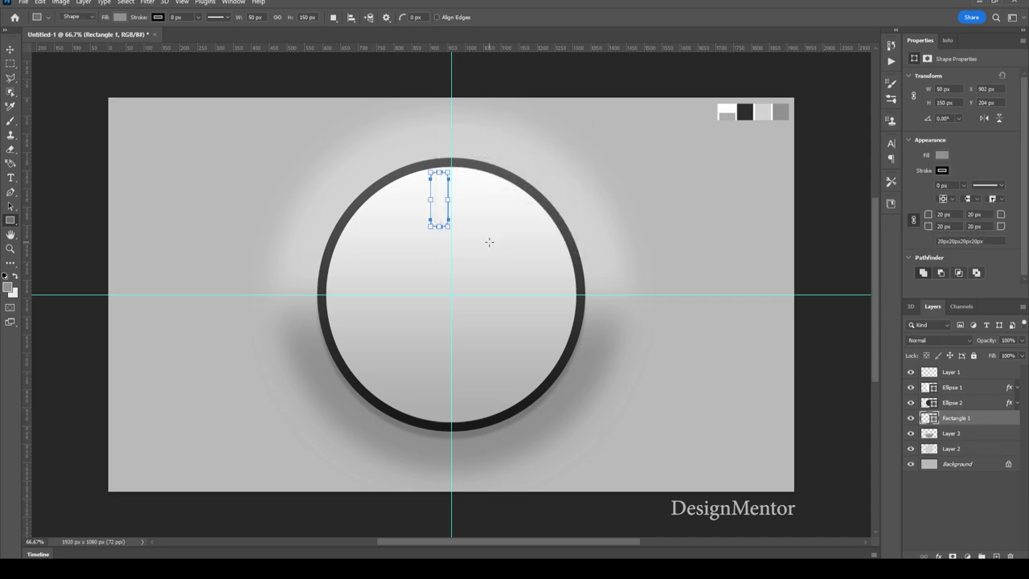
{"action": "left_click", "coordinate": [10, 49]}
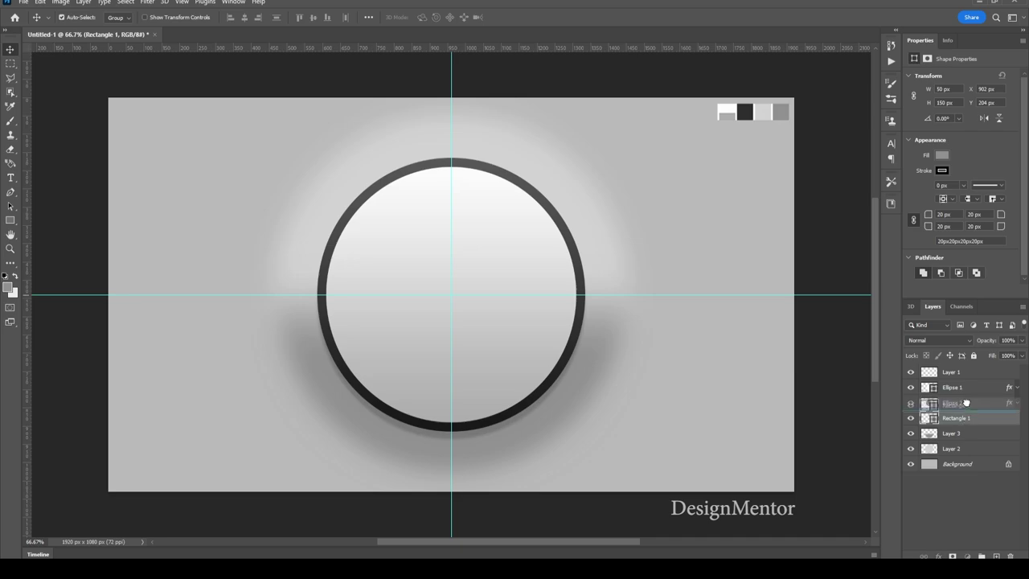
Move Rectangle 1 above the knob layers, centre it on the vertical guide, and hide guides.
{"action": "left_click_drag", "start_coordinate": [967, 418], "coordinate": [964, 380]}
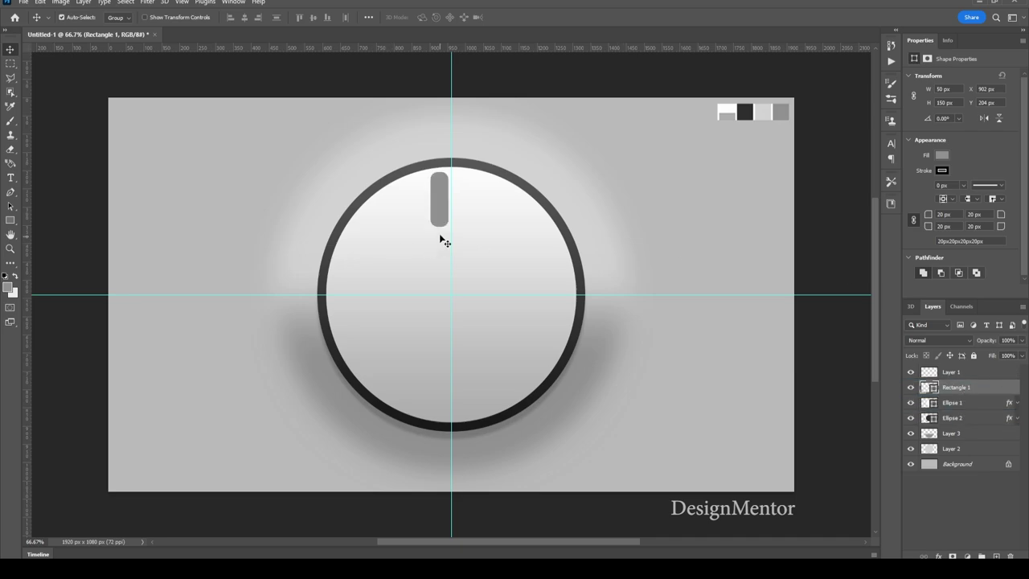
{"action": "left_click_drag", "start_coordinate": [436, 208], "coordinate": [449, 221]}
{"action": "key", "text": "ctrl+semicolon"}
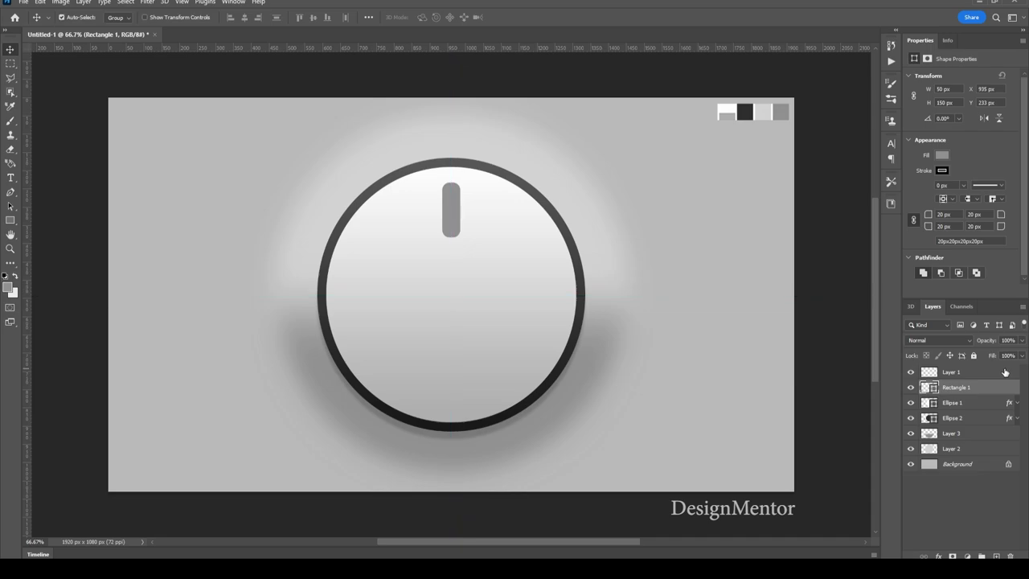
Give Rectangle 1 a pale pink #e1c6c6 Color Overlay layer style.
{"action": "right_click", "coordinate": [956, 389]}
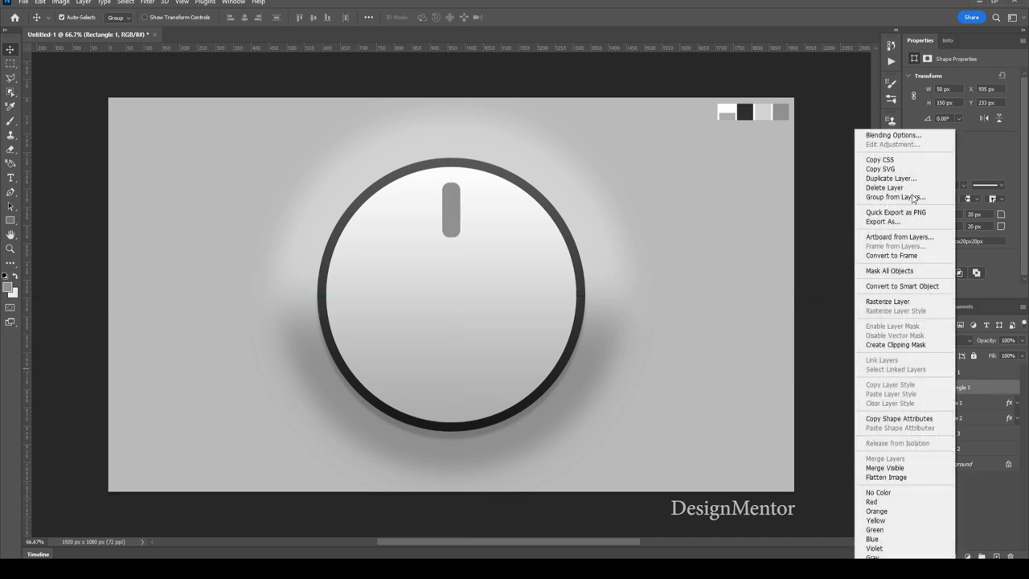
{"action": "left_click", "coordinate": [880, 129]}
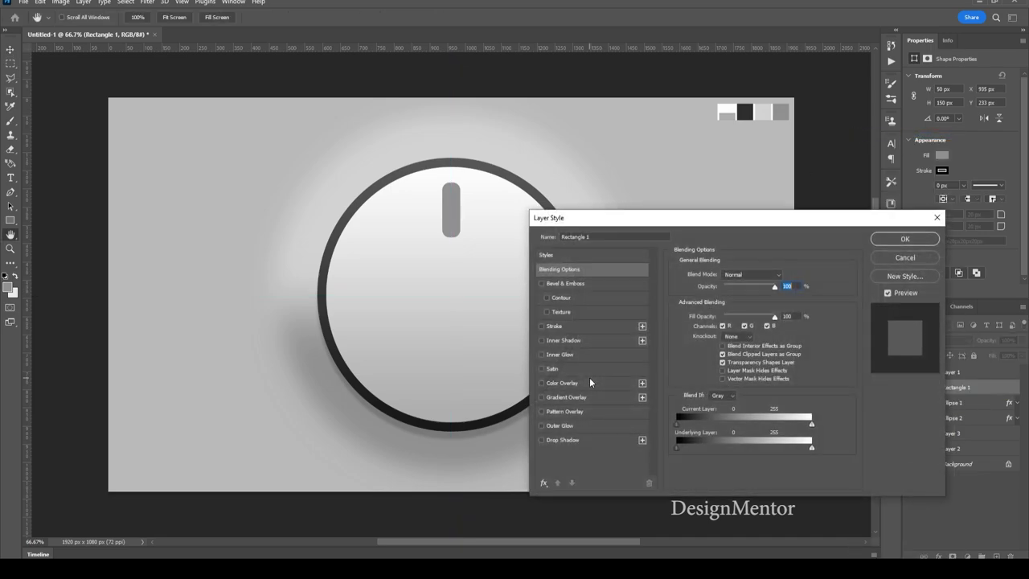
{"action": "left_click", "coordinate": [588, 383]}
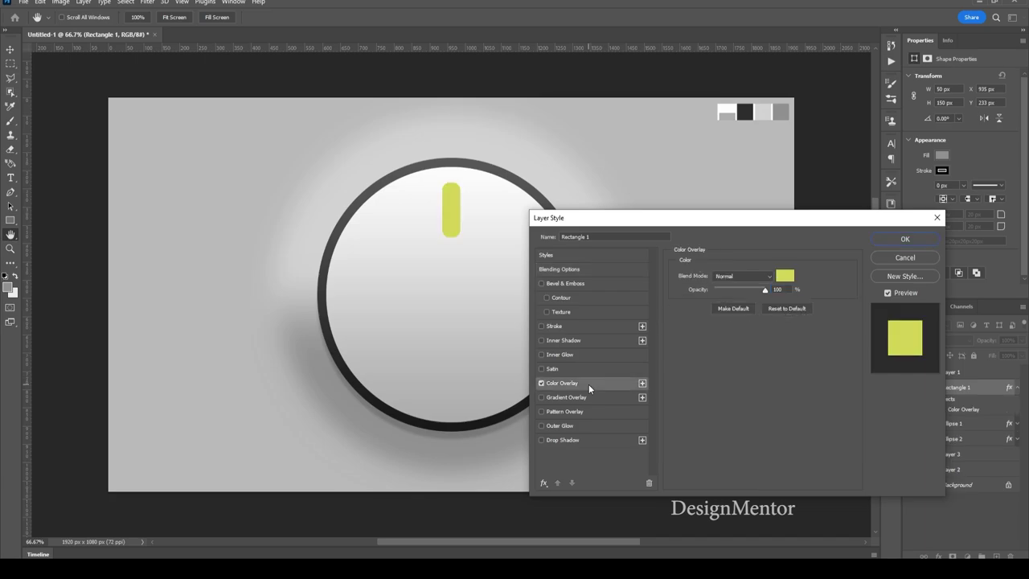
{"action": "left_click", "coordinate": [784, 277]}
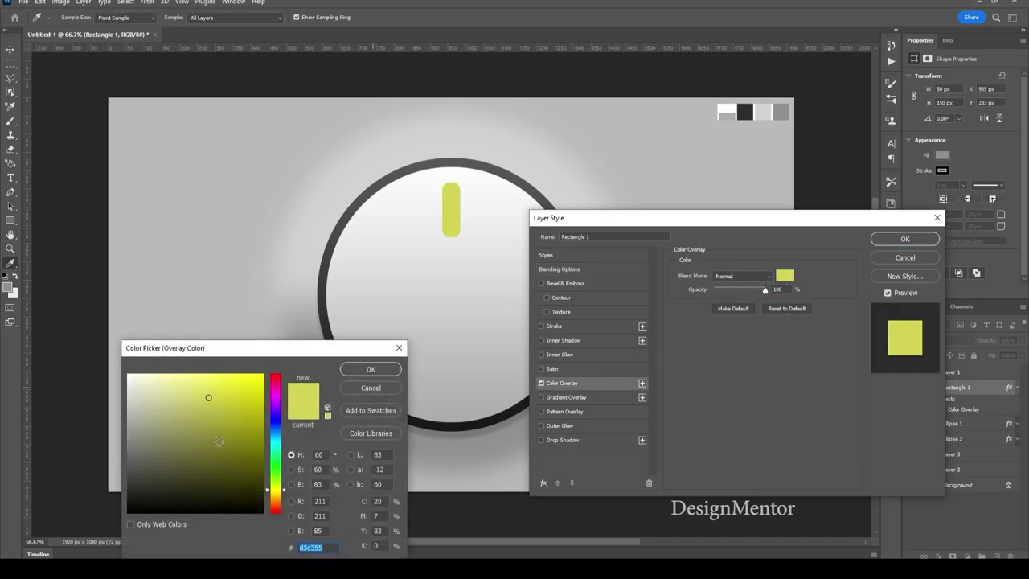
{"action": "left_click", "coordinate": [275, 511]}
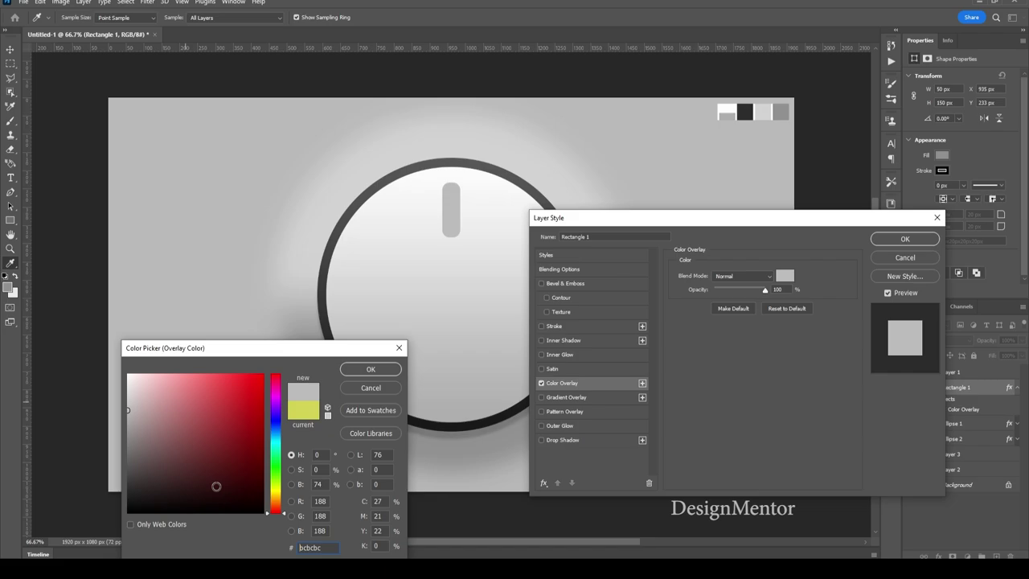
{"action": "left_click_drag", "start_coordinate": [216, 486], "coordinate": [144, 390]}
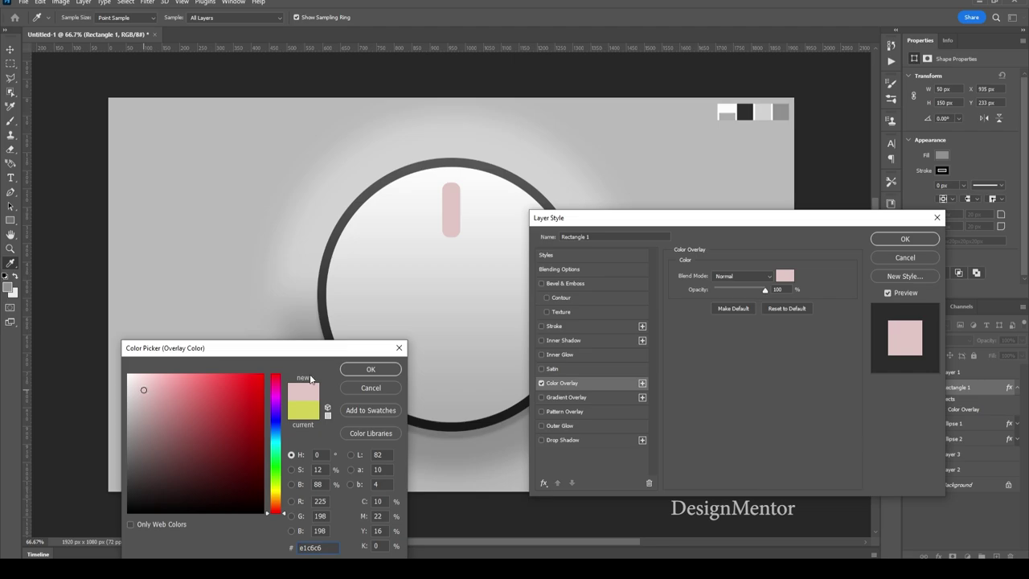
{"action": "left_click", "coordinate": [356, 372]}
{"action": "left_click", "coordinate": [891, 239]}
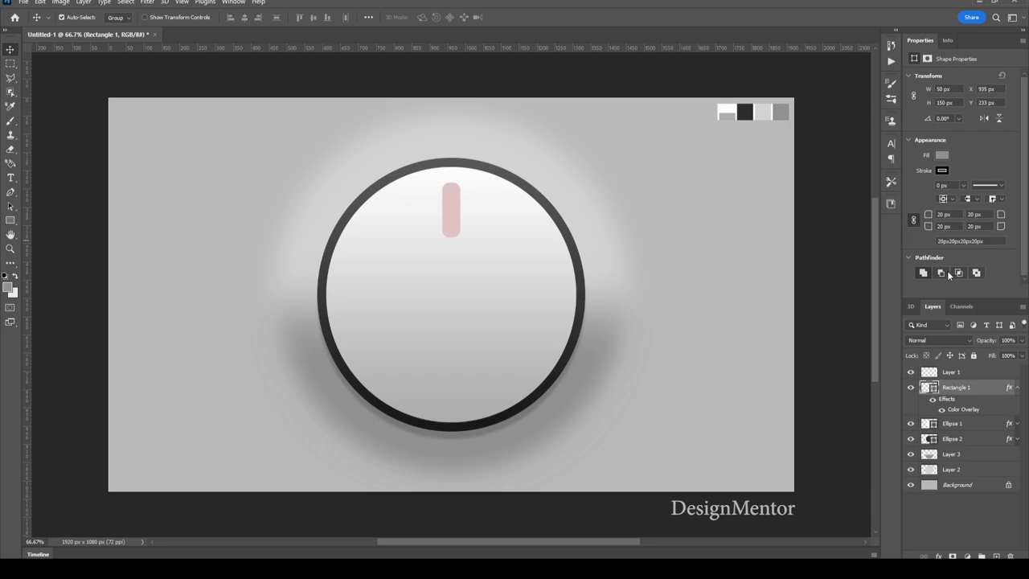
Hide Layer 1 and nudge the pink bar down 30 px, from Y 233 to 263.
{"action": "left_click", "coordinate": [1017, 388]}
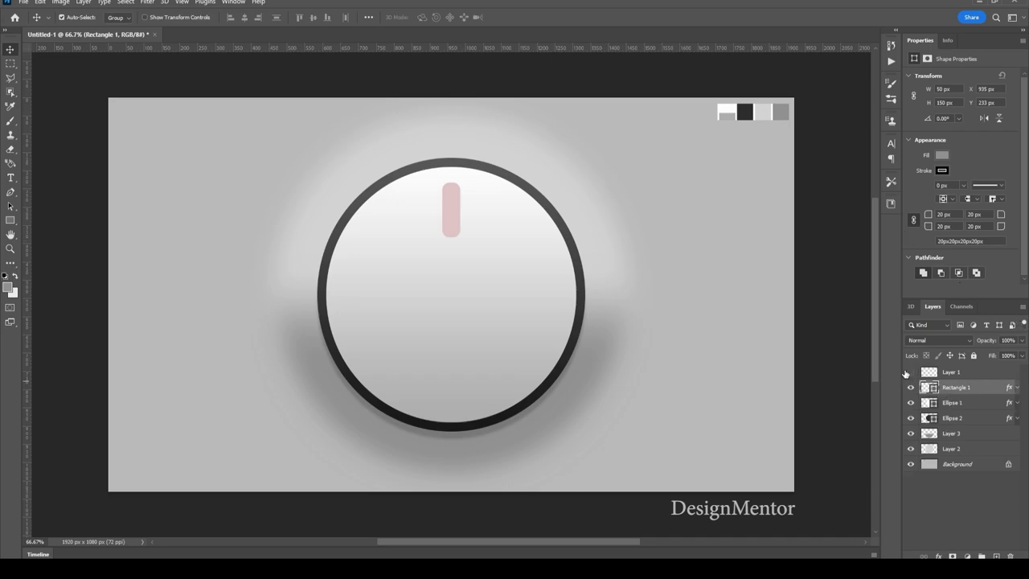
{"action": "left_click", "coordinate": [910, 372]}
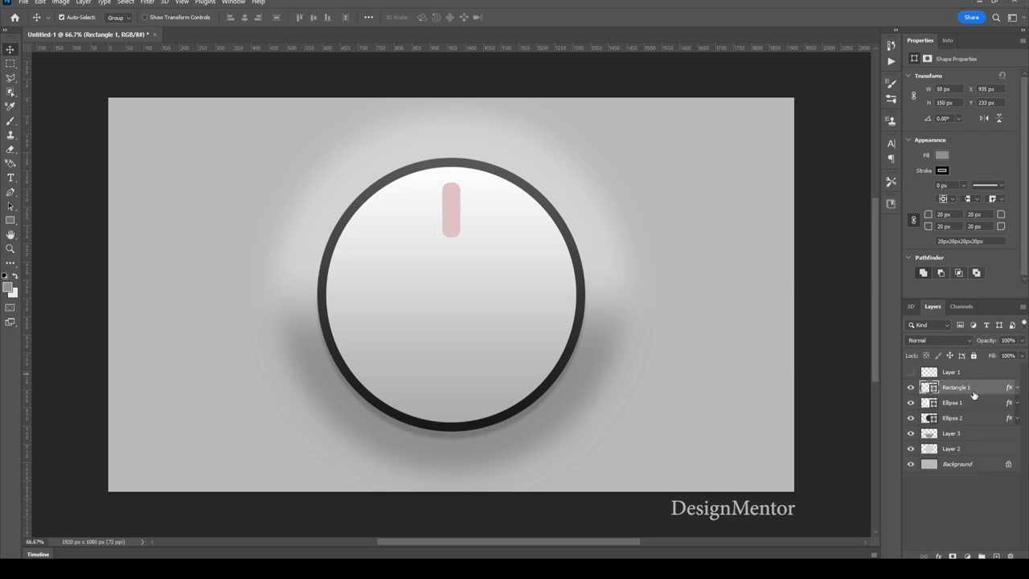
{"action": "key", "text": "shift+Down"}
{"action": "key", "text": "shift+Down"}
{"action": "key", "text": "shift+Down"}
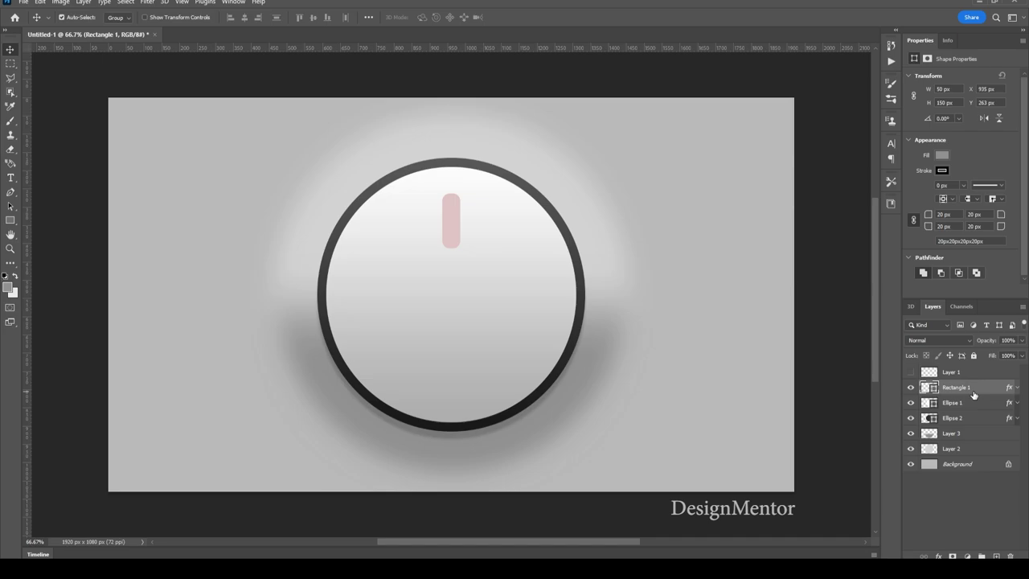